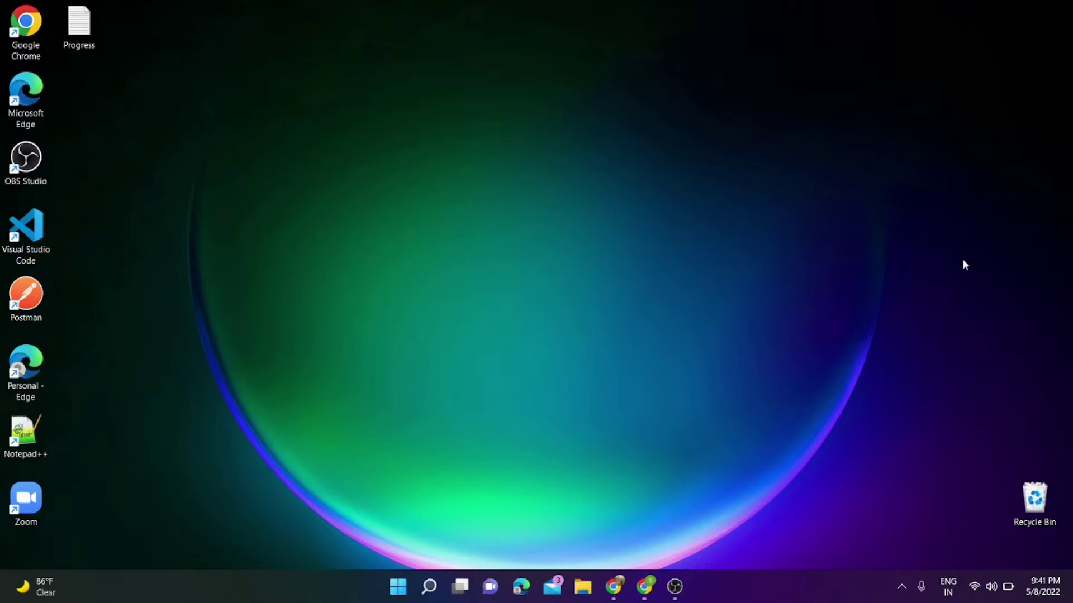
- Restore the Chrome window showing the Salesforce Lightning Sales Home page
click(644, 587)
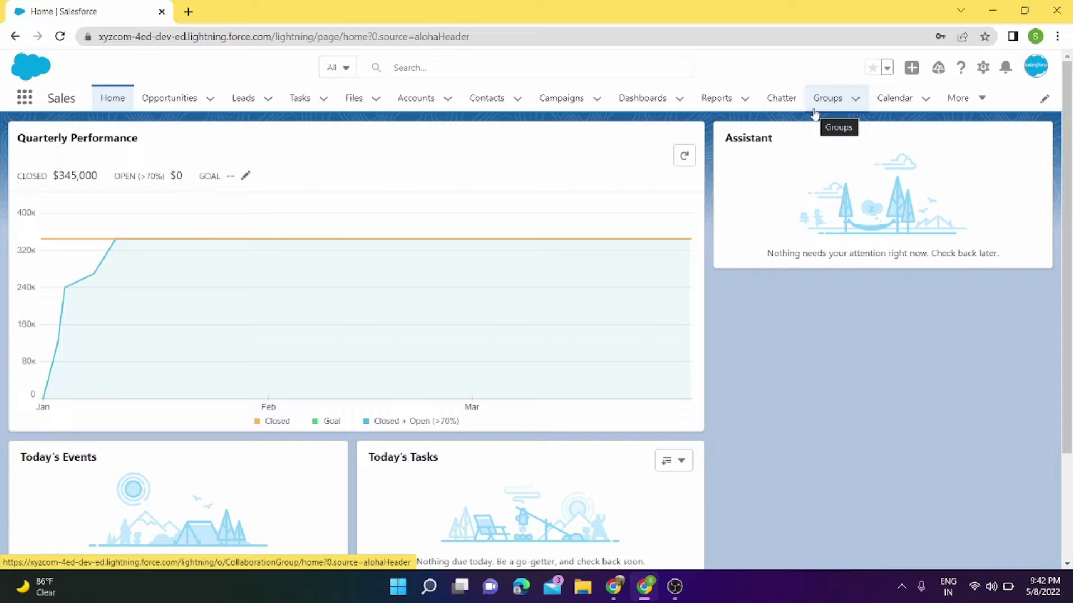
- Switch to Salesforce Classic from the profile avatar menu
click(1040, 71)
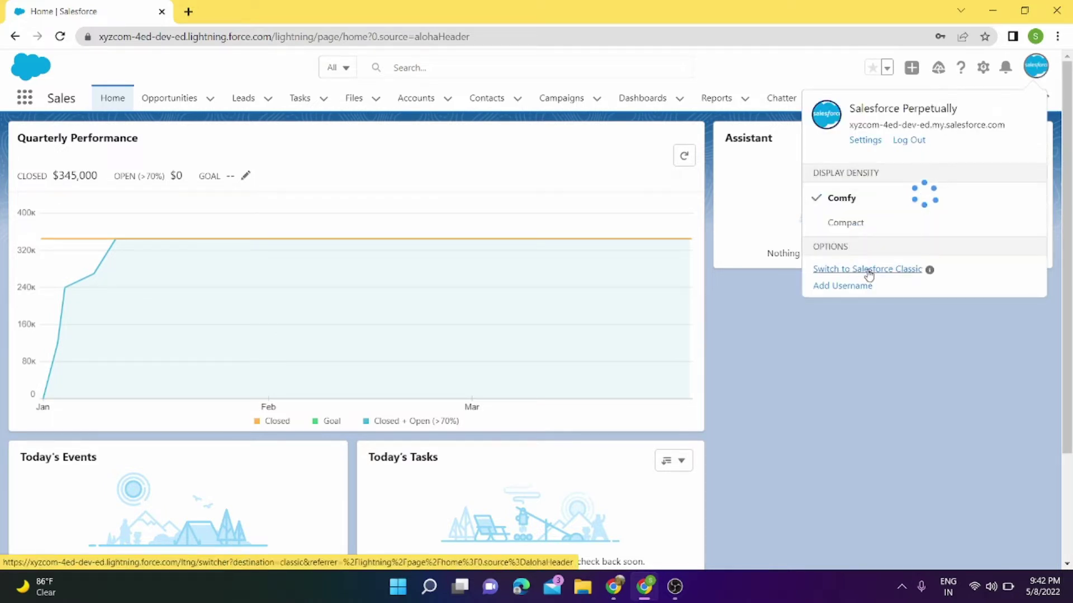
click(870, 269)
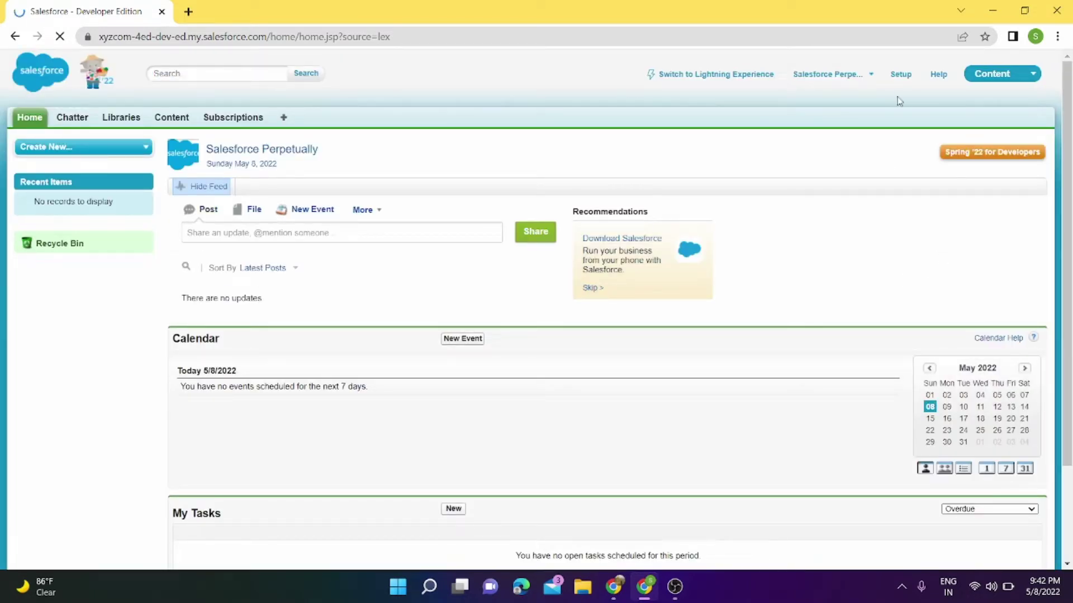
- Search 'Apps' in Setup Quick Find and start a new custom app from the Apps list
click(900, 78)
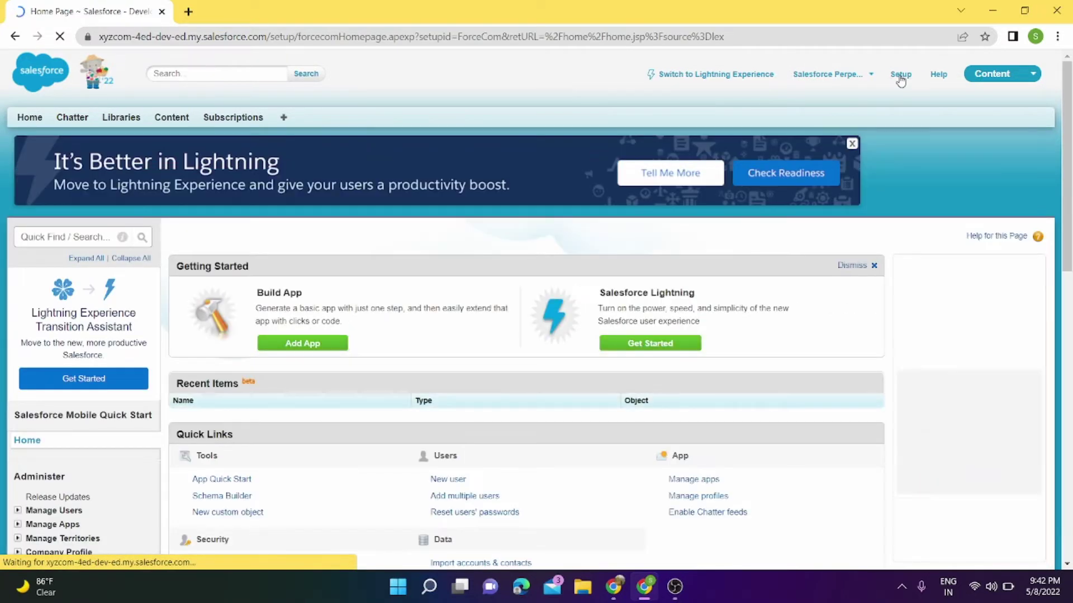
click(78, 234)
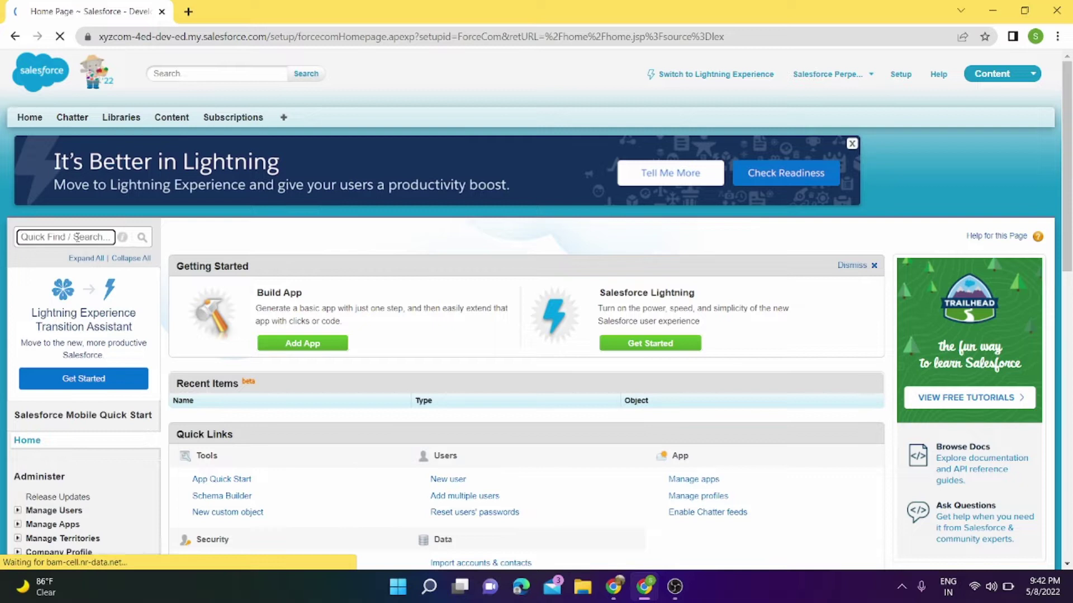
text(Apps)
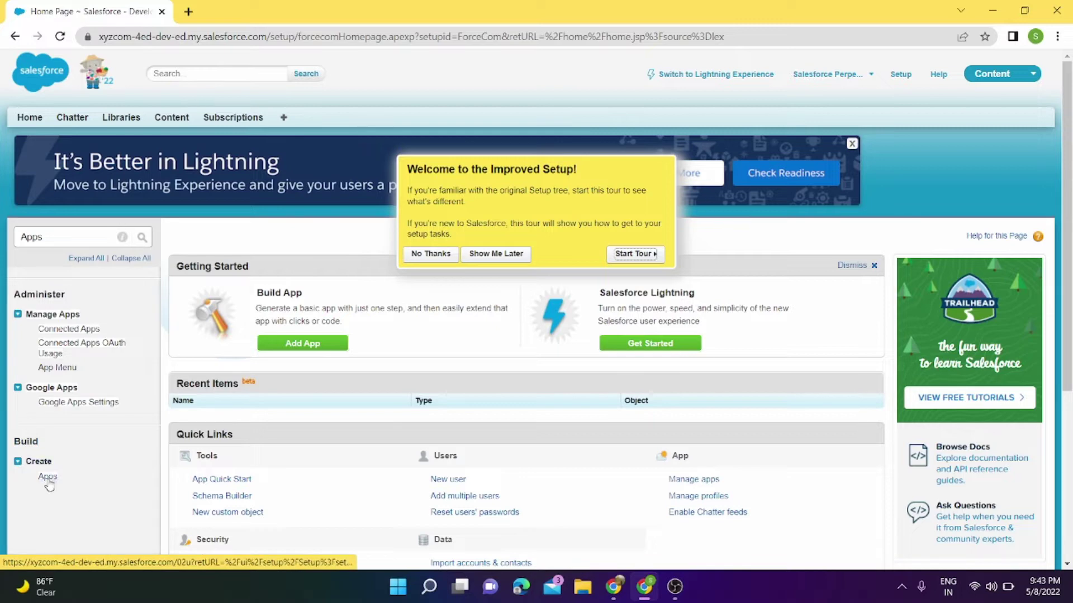
click(48, 478)
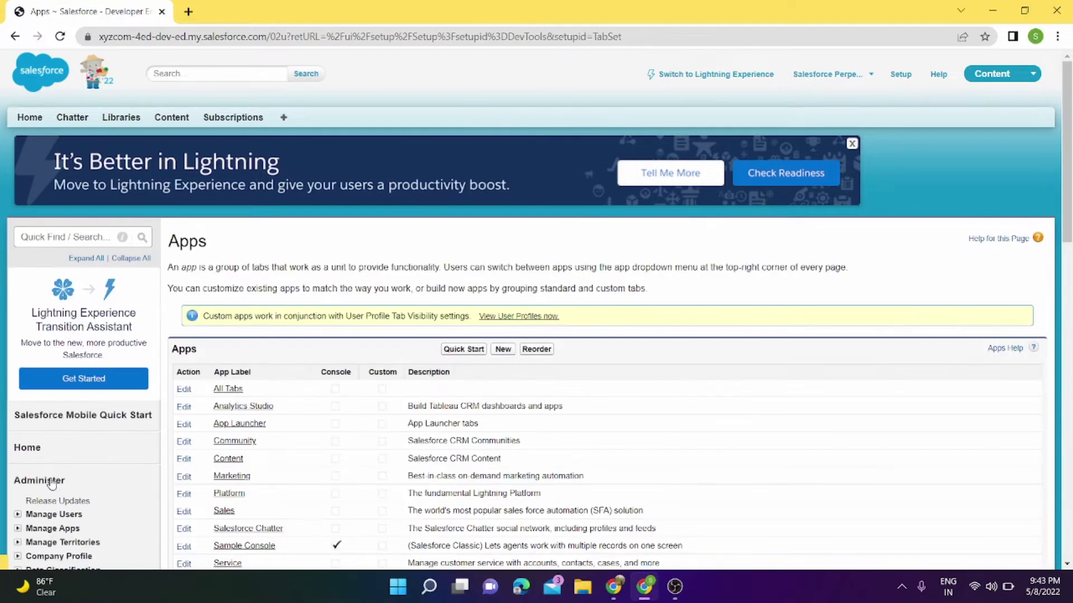
click(504, 351)
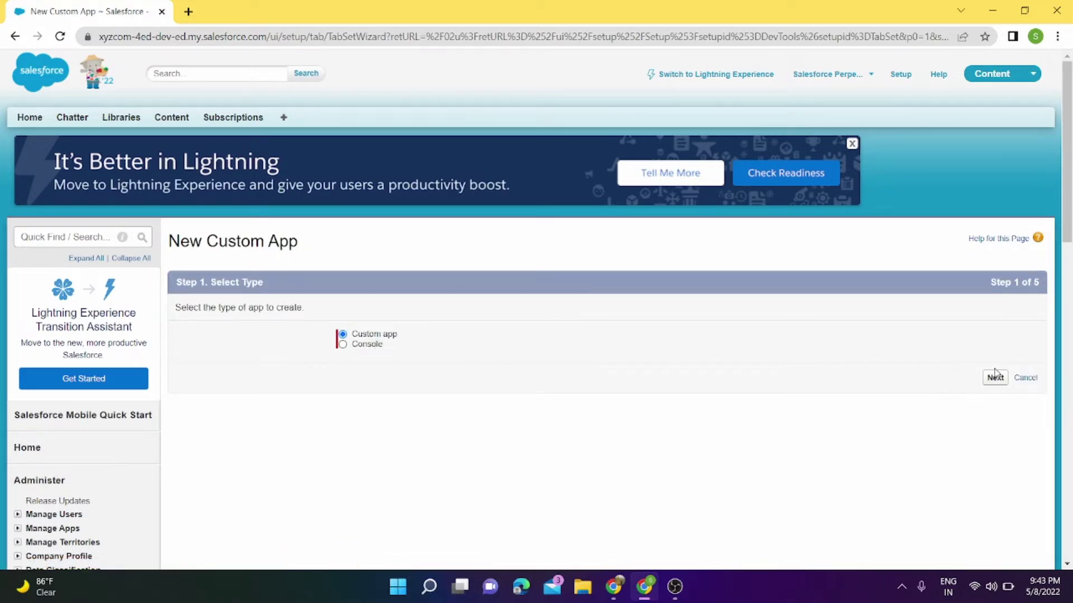
- Label the custom app 'Demo Application', keep the auto-filled name Demo_Application, and continue to the logo step
click(995, 378)
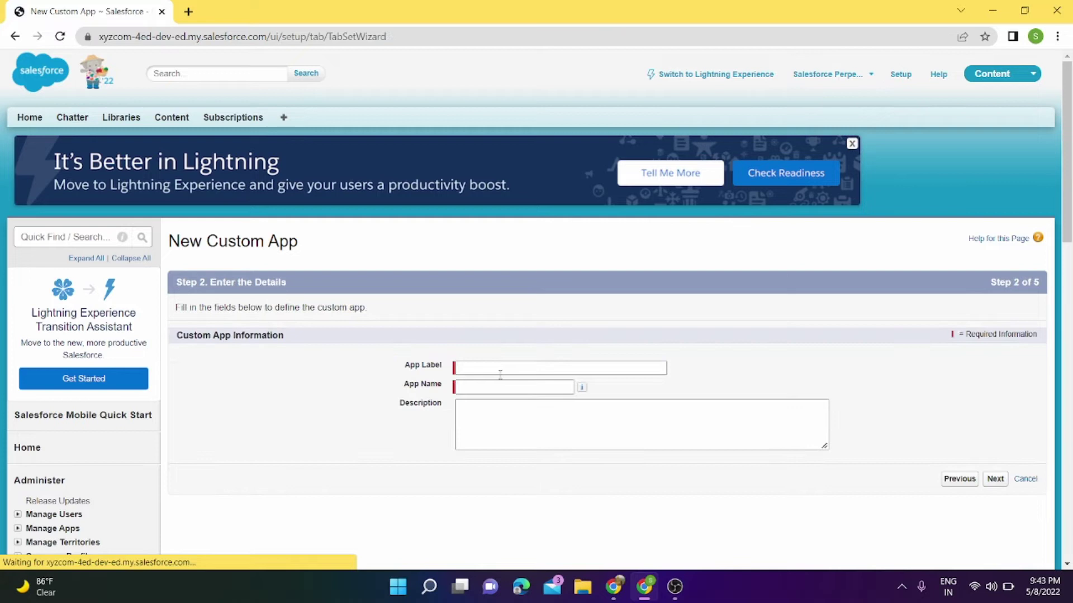
click(502, 367)
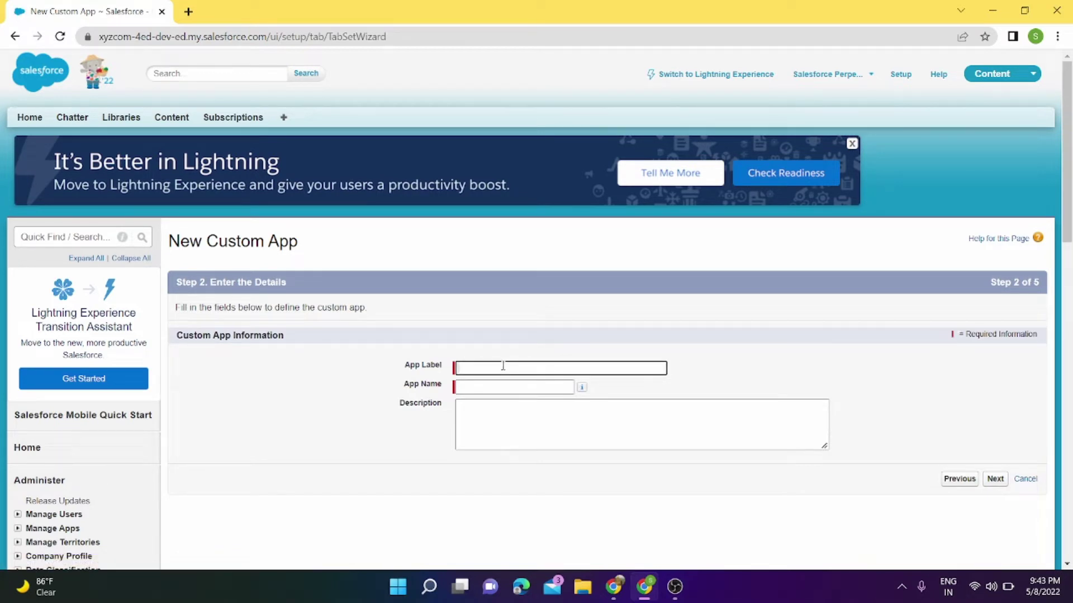
text(Demo Application)
key(Tab)
drag(534, 387, 434, 397)
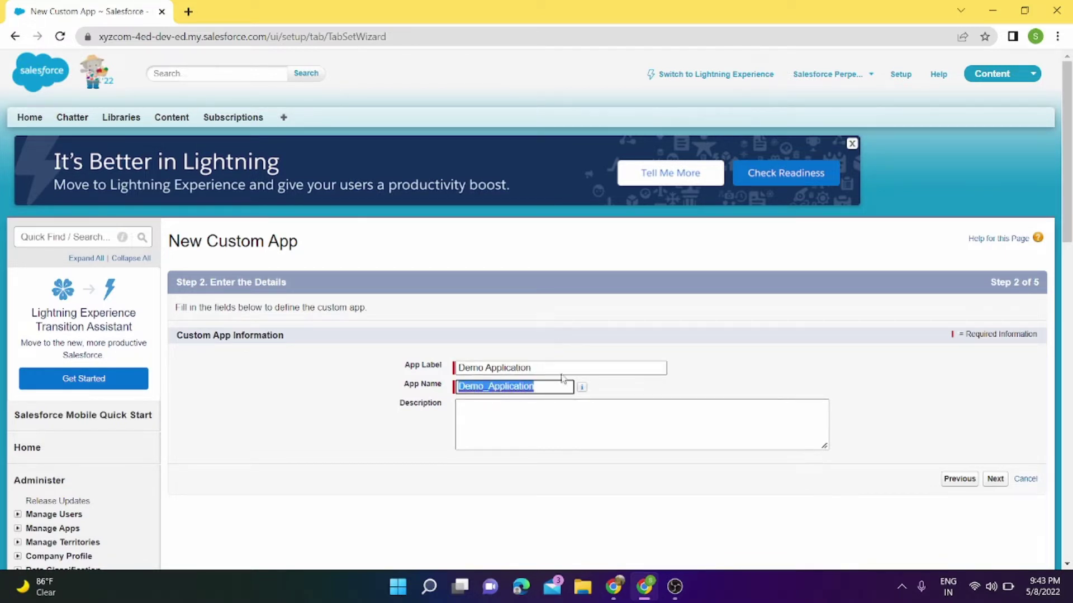
click(815, 368)
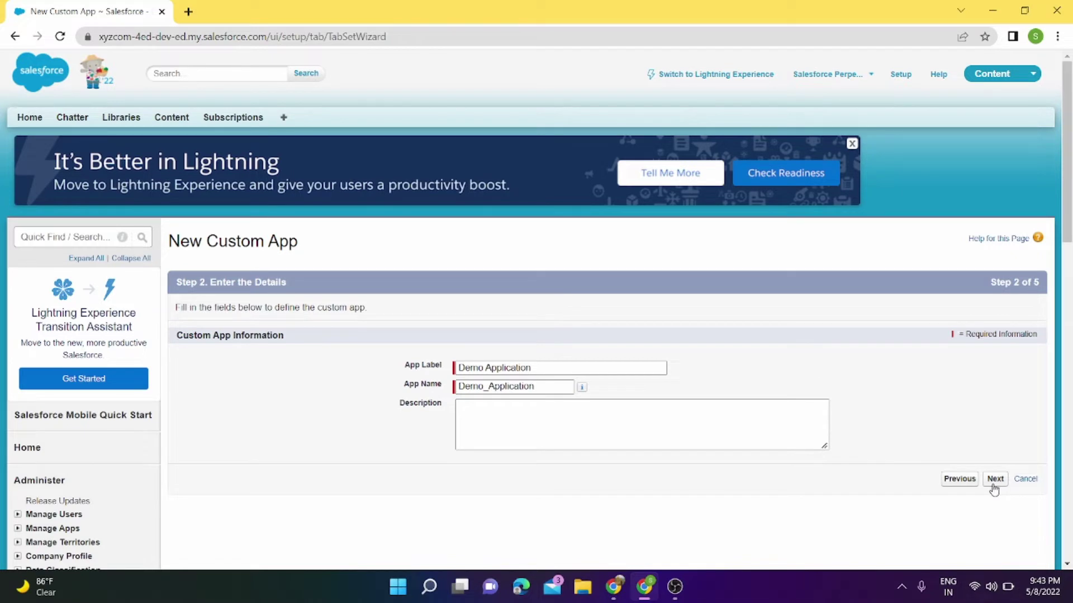
click(994, 478)
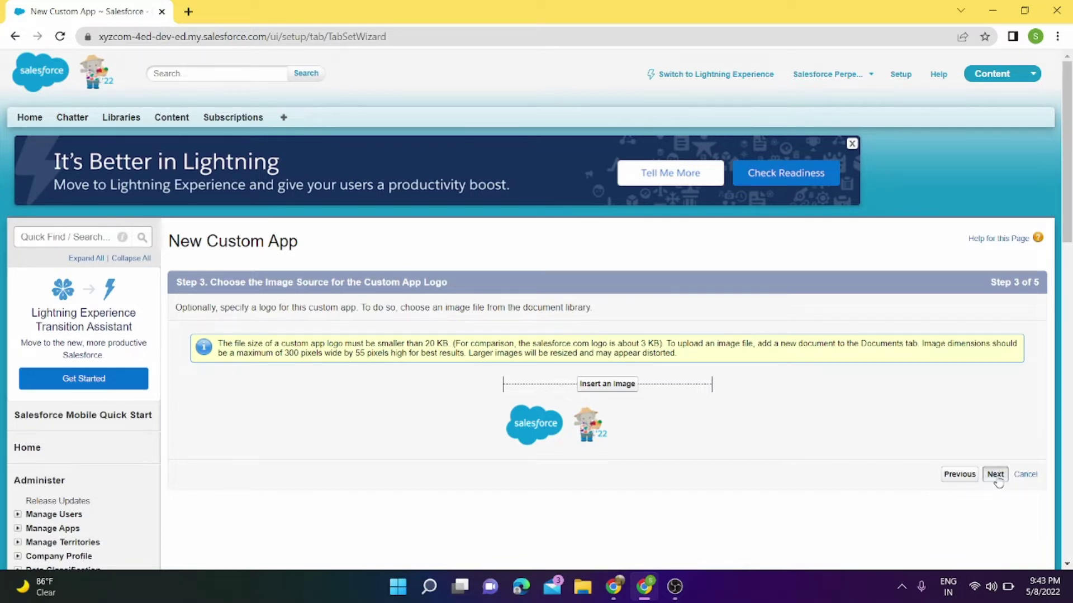
- Skip the logo and add Accounts, Assets and Cases to the selected tabs alongside Home
click(997, 480)
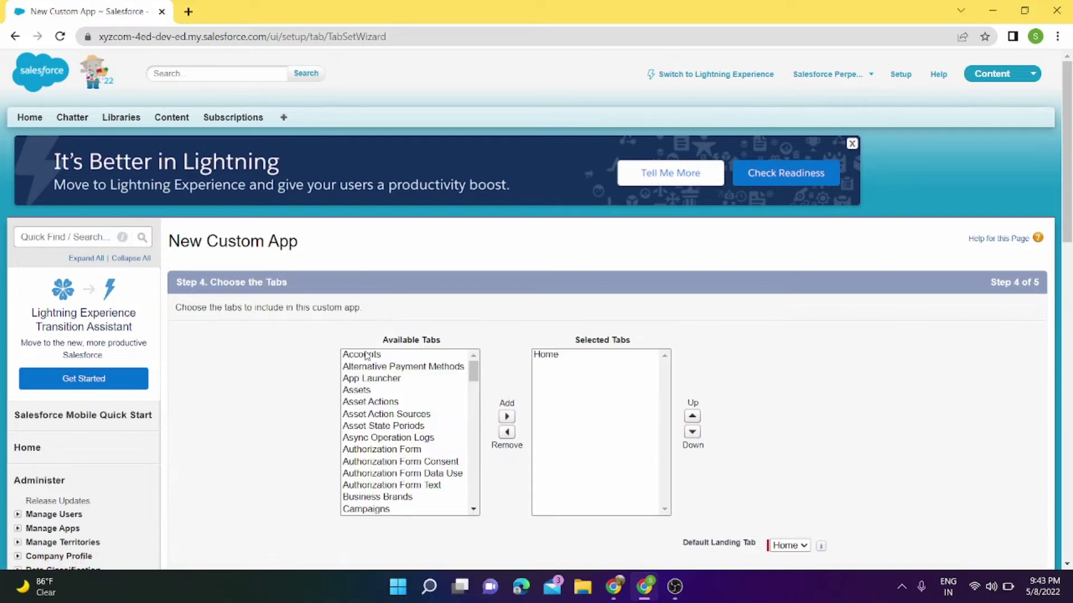
click(369, 357)
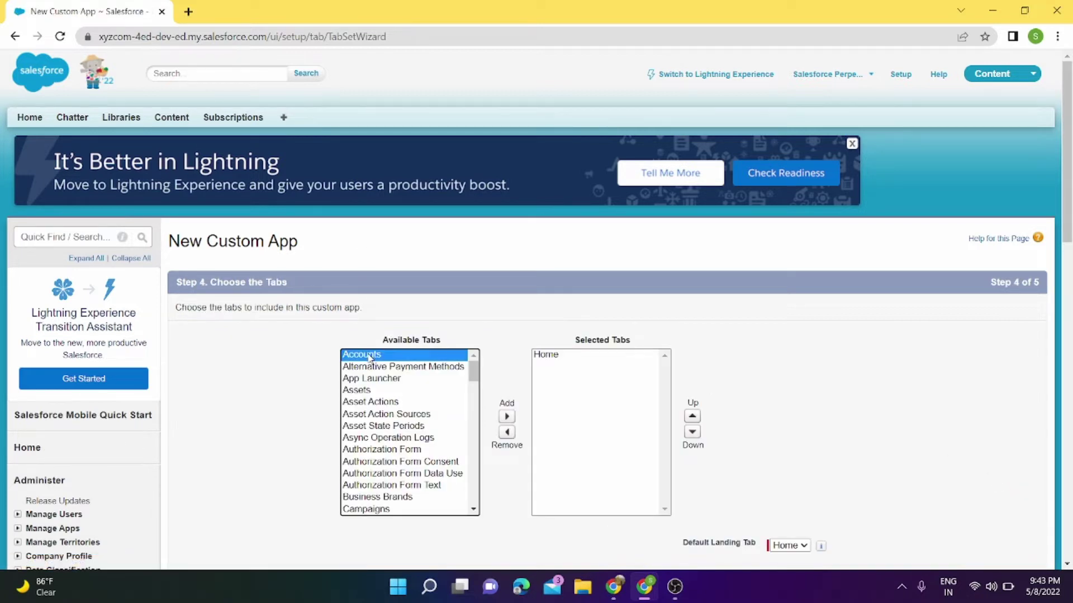
click(506, 416)
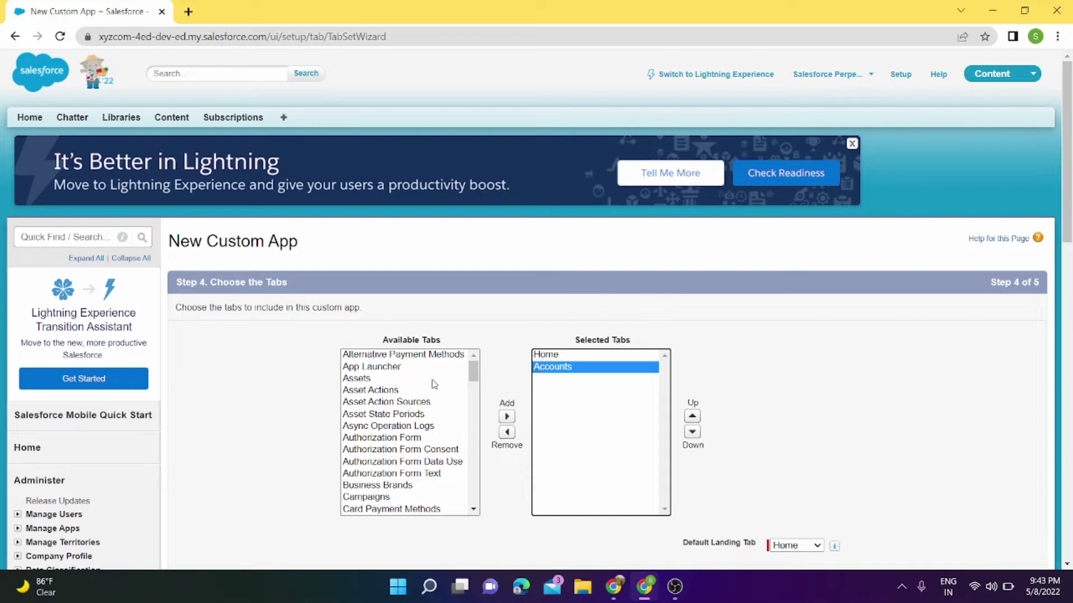
click(420, 381)
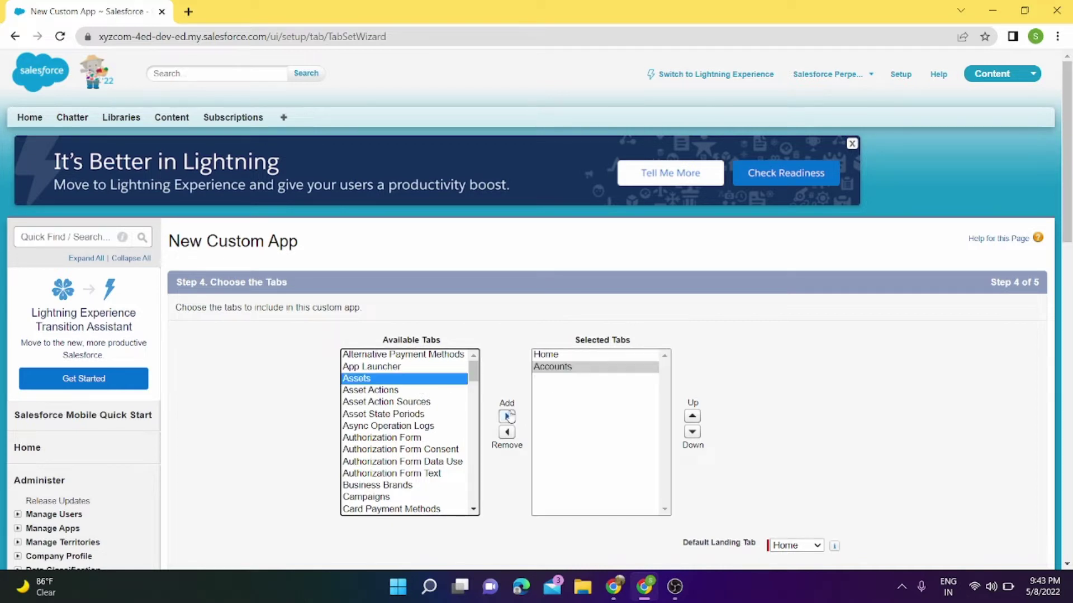
click(507, 416)
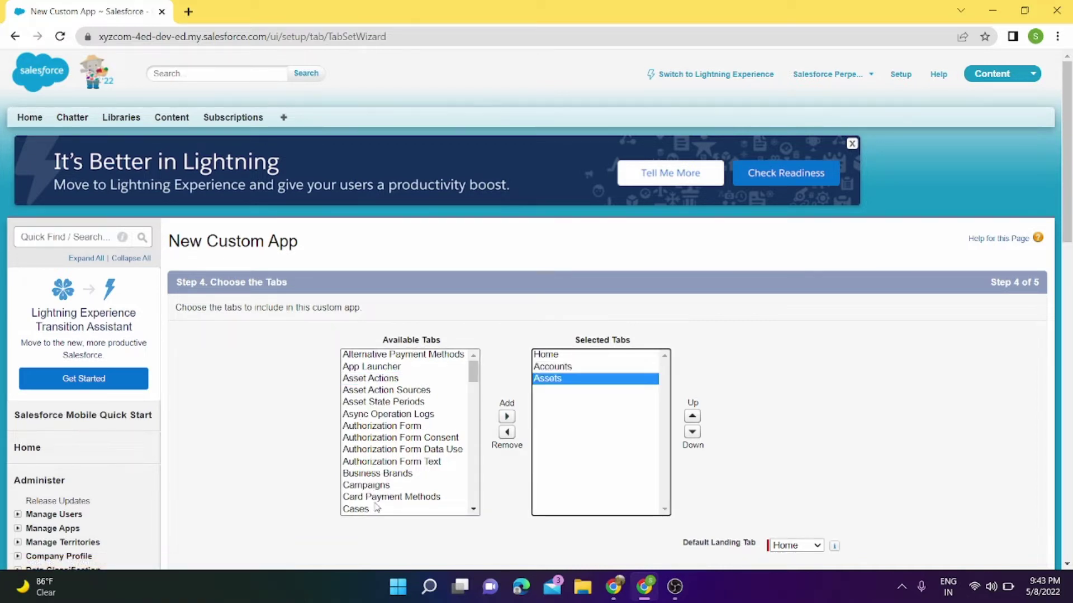
click(379, 510)
click(507, 416)
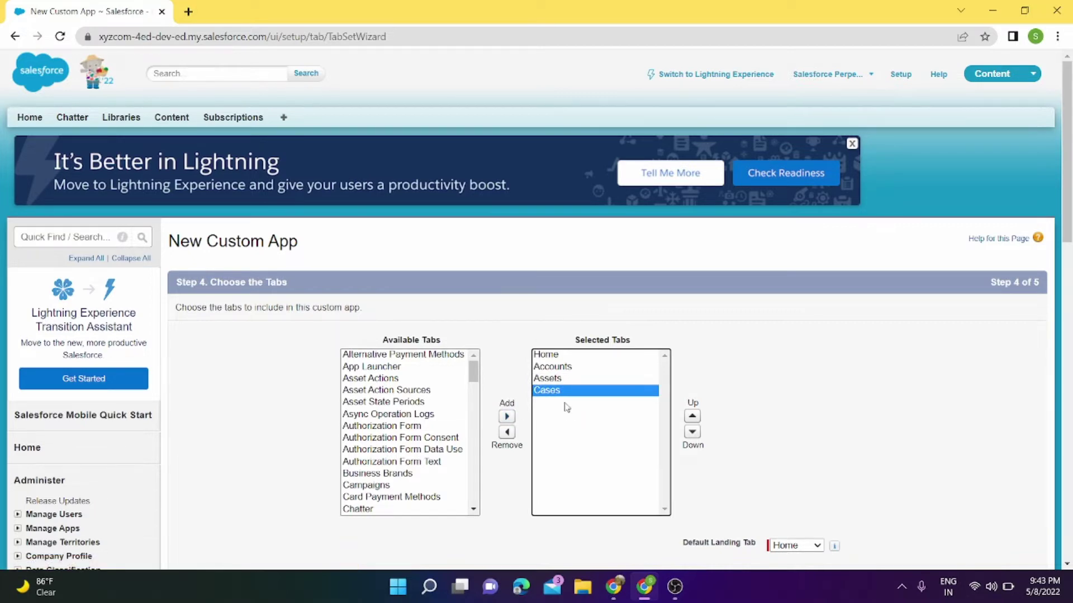
- Keep Home as the app's default landing tab
scroll(833, 447, down, 2)
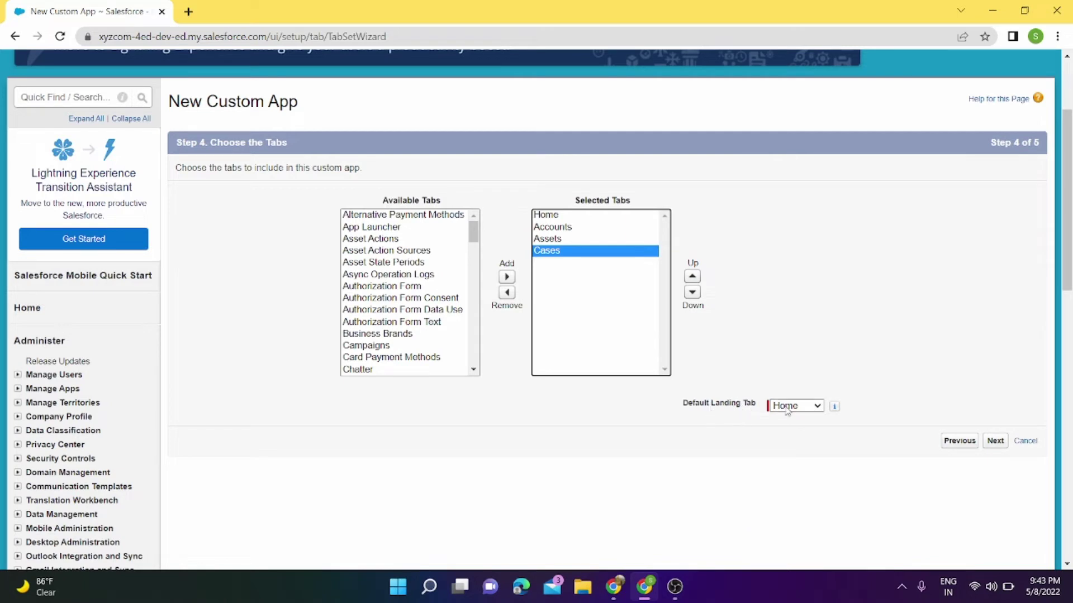
click(810, 412)
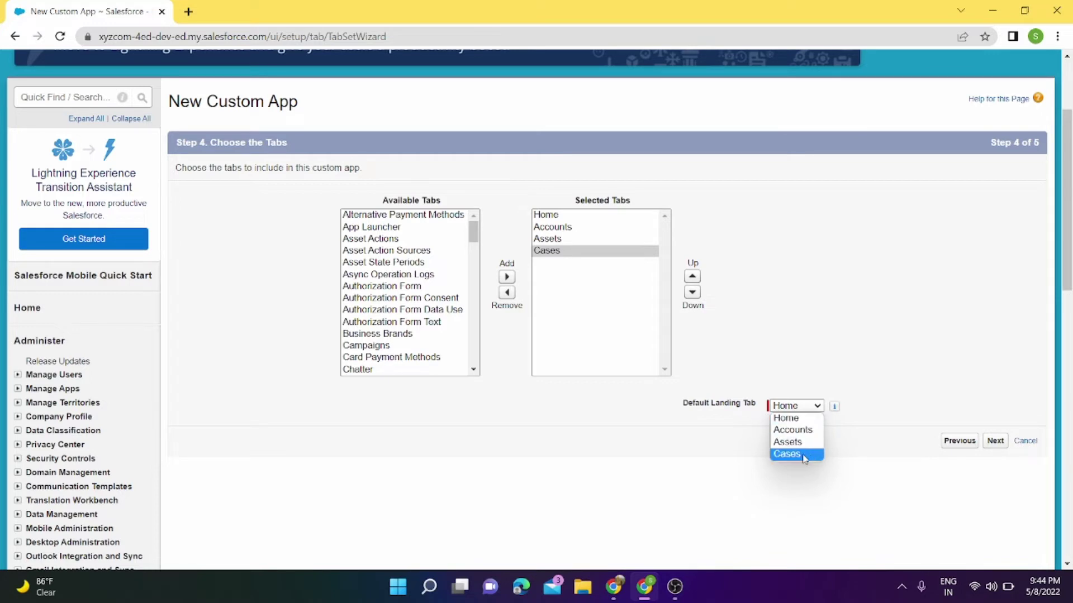
click(798, 420)
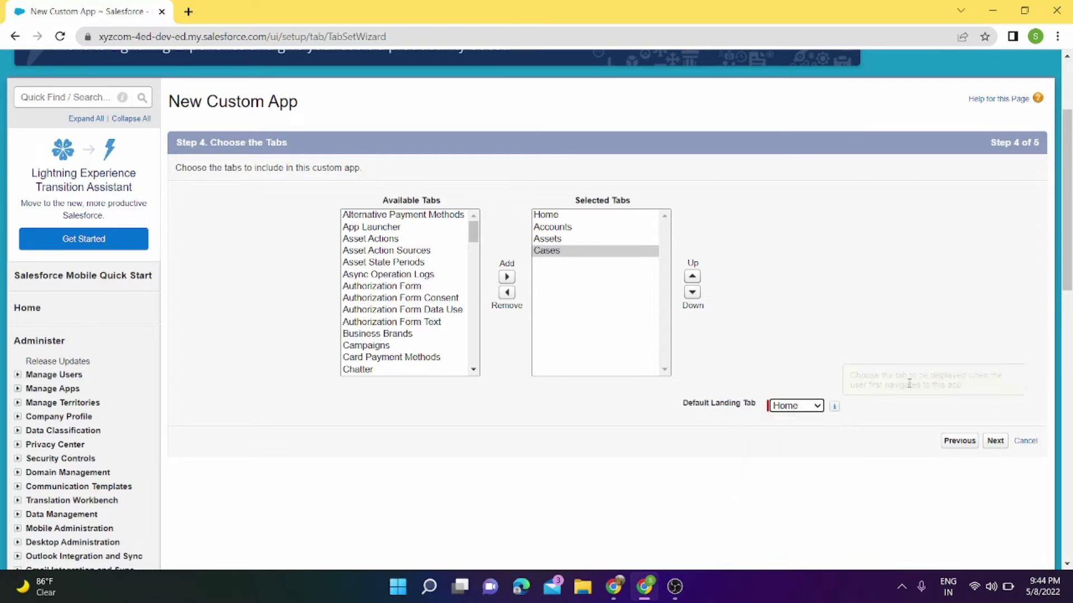
- Tick Visible for all profiles on the assignment step, then save Demo Application
click(994, 441)
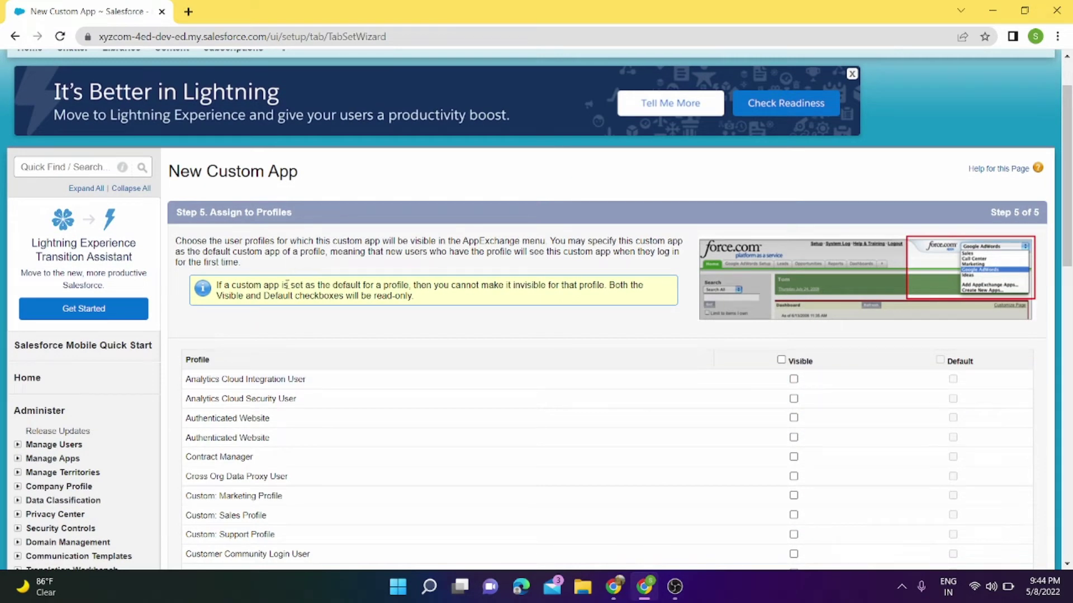
scroll(338, 412, down, 3)
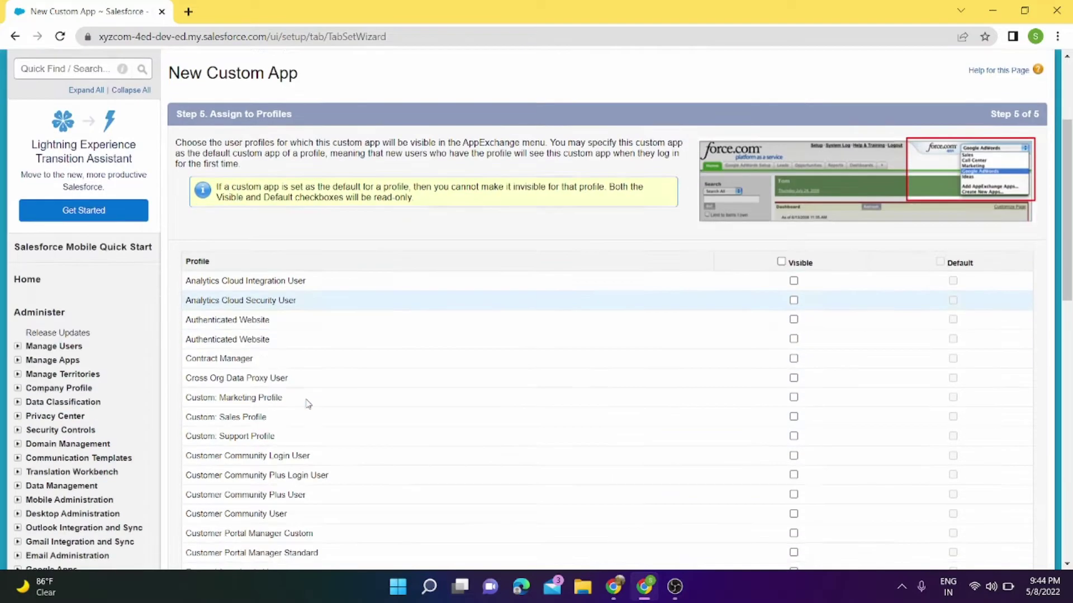
scroll(300, 471, down, 9)
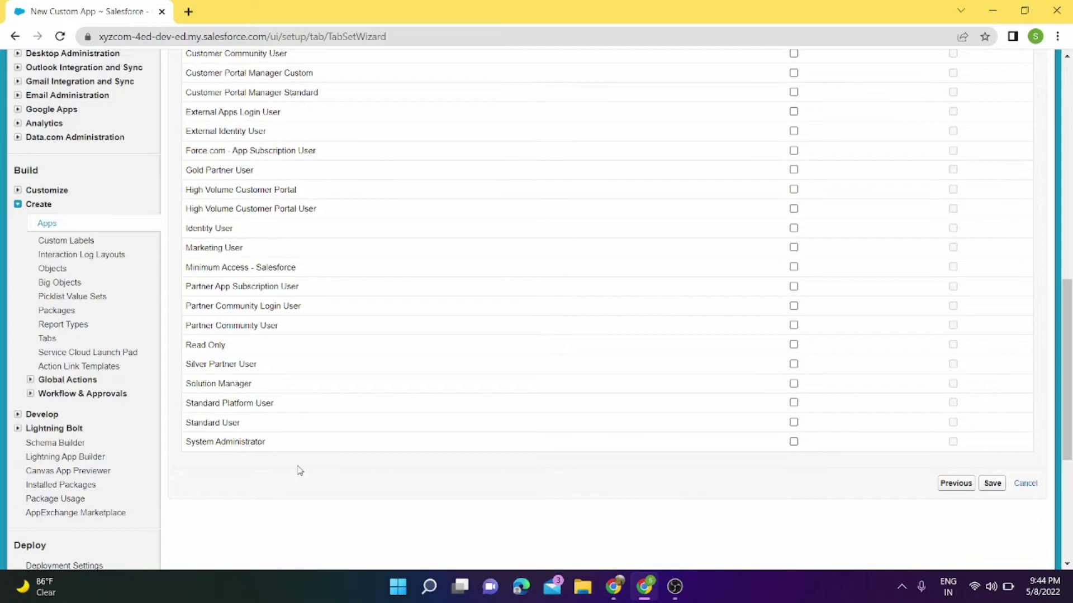
scroll(300, 470, up, 10)
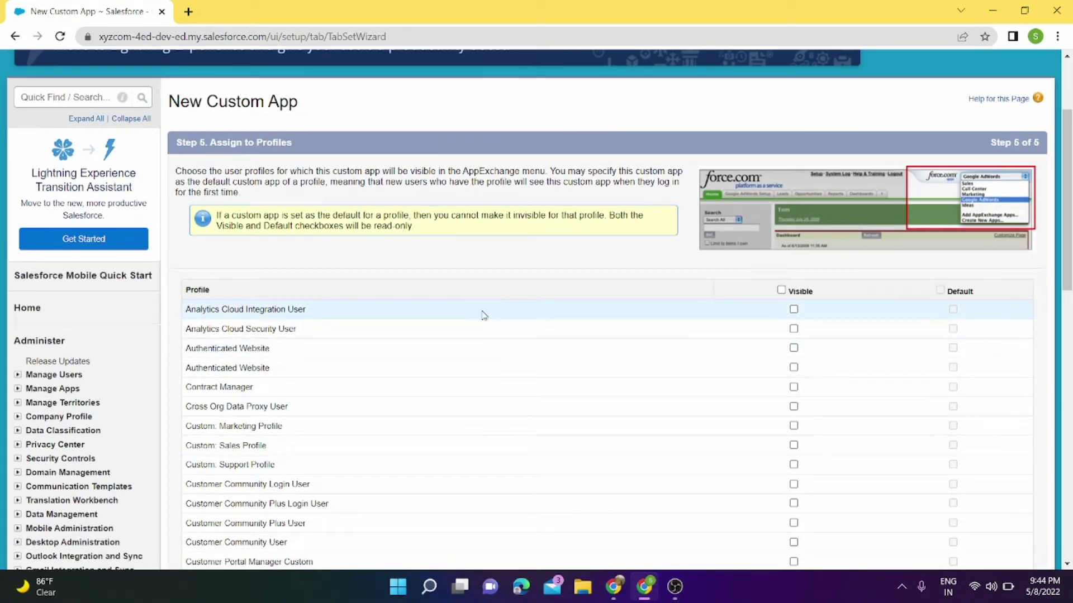
click(781, 290)
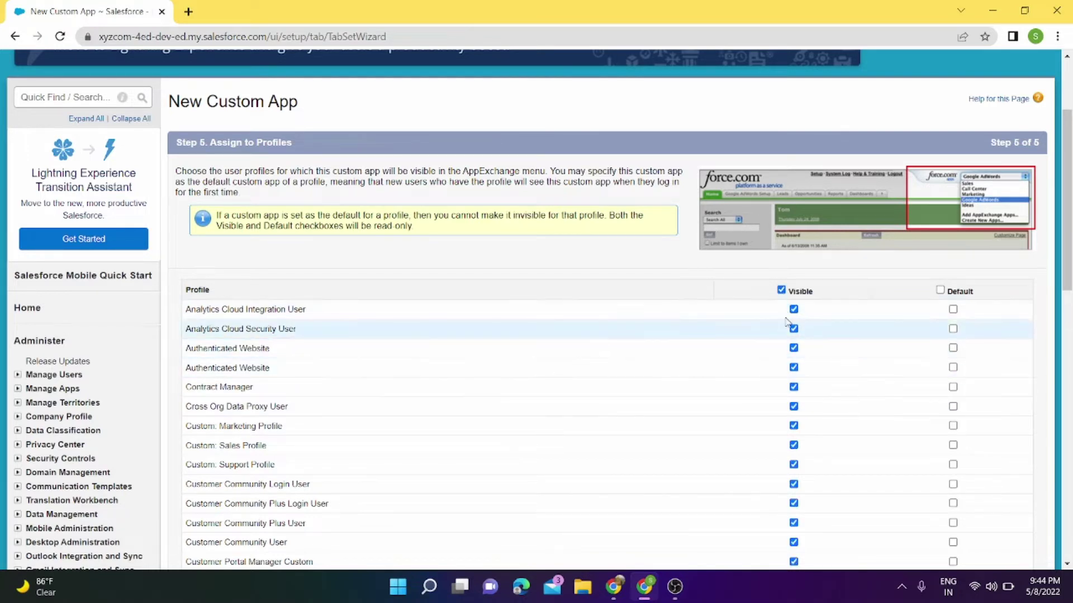
click(793, 366)
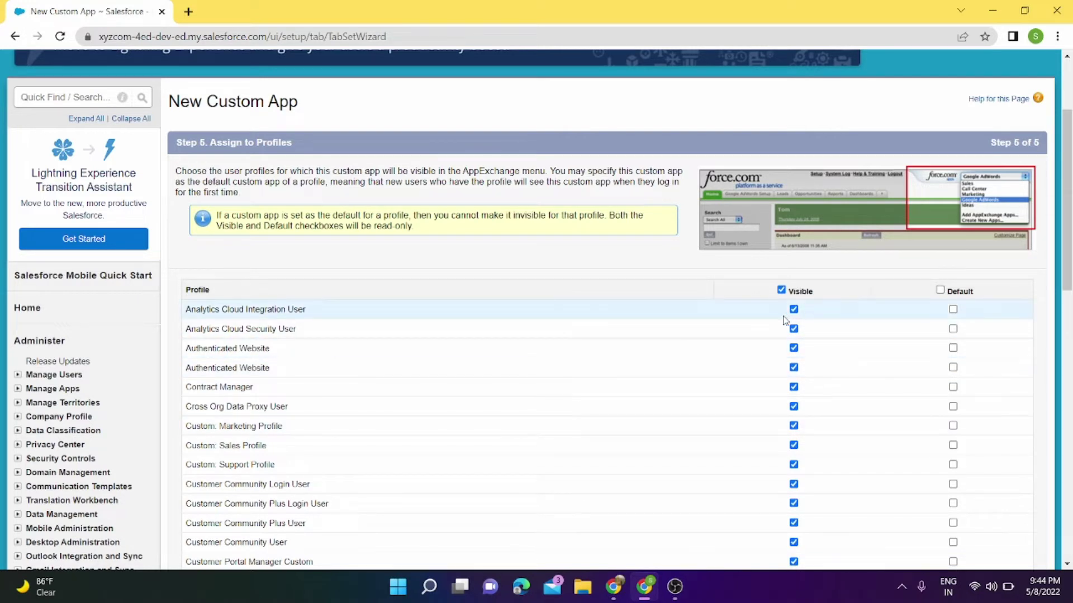
scroll(785, 386, down, 10)
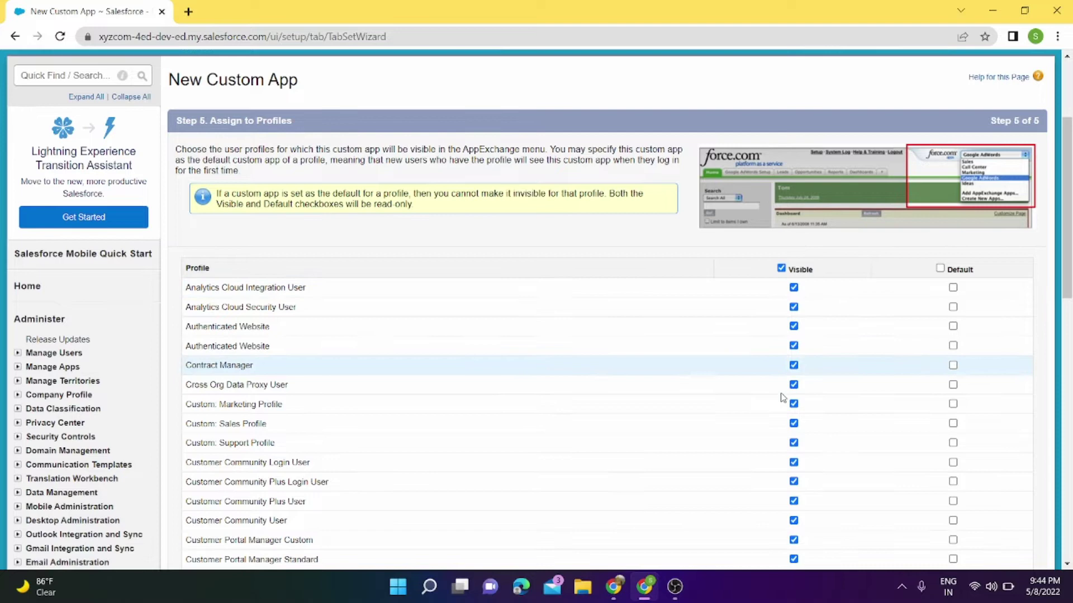
click(995, 207)
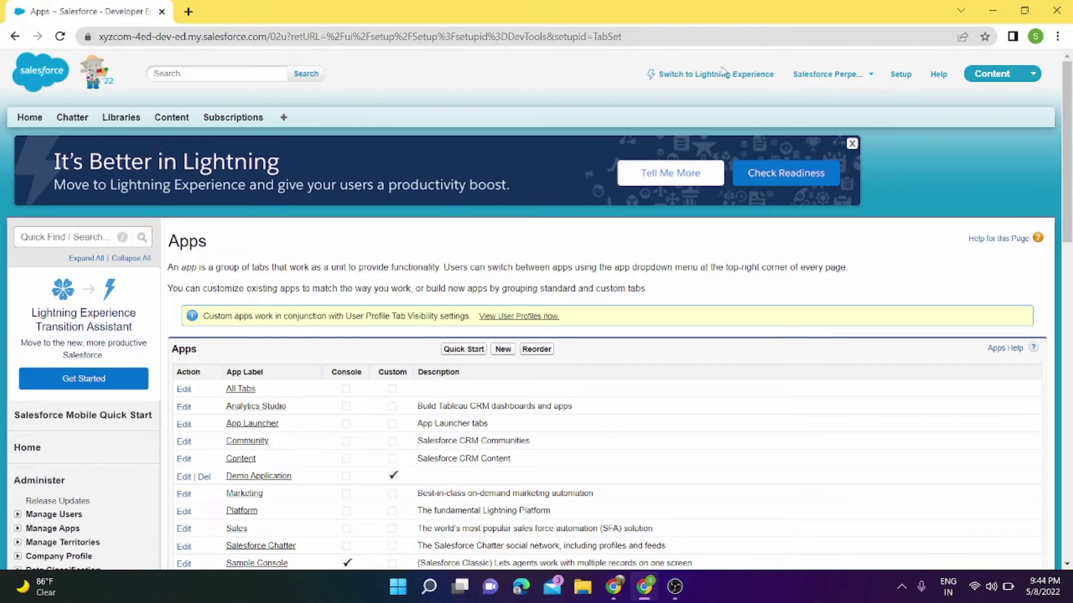
- Switch back to Lightning Experience from the Classic Apps page header
click(710, 77)
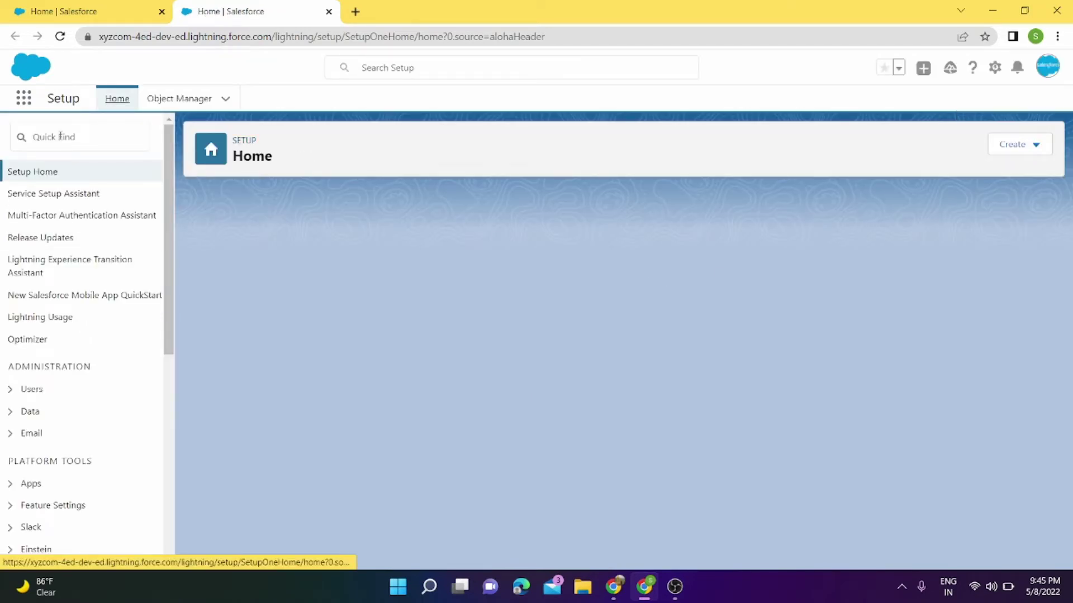
- Open App Manager through a Quick Find search for 'App Manager' and close the tablet announcement popup
click(60, 137)
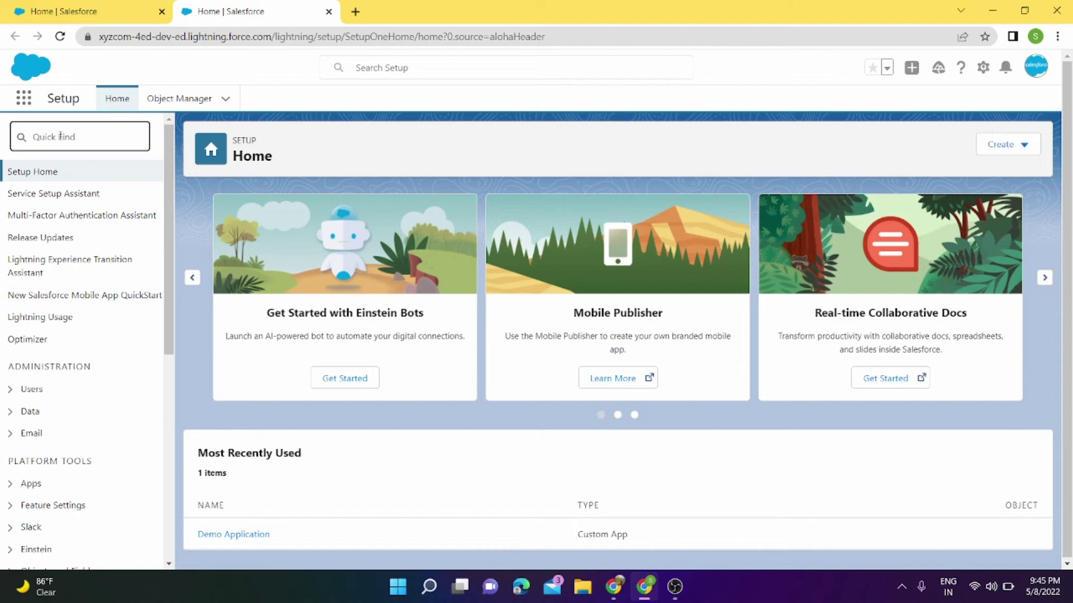
text(Ap)
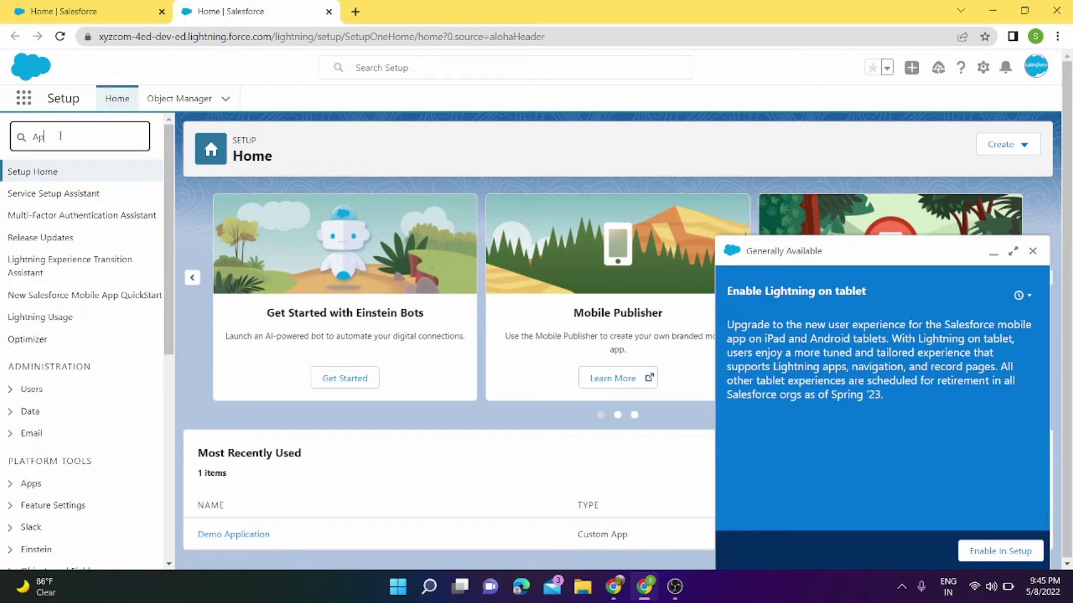
text(p Manager)
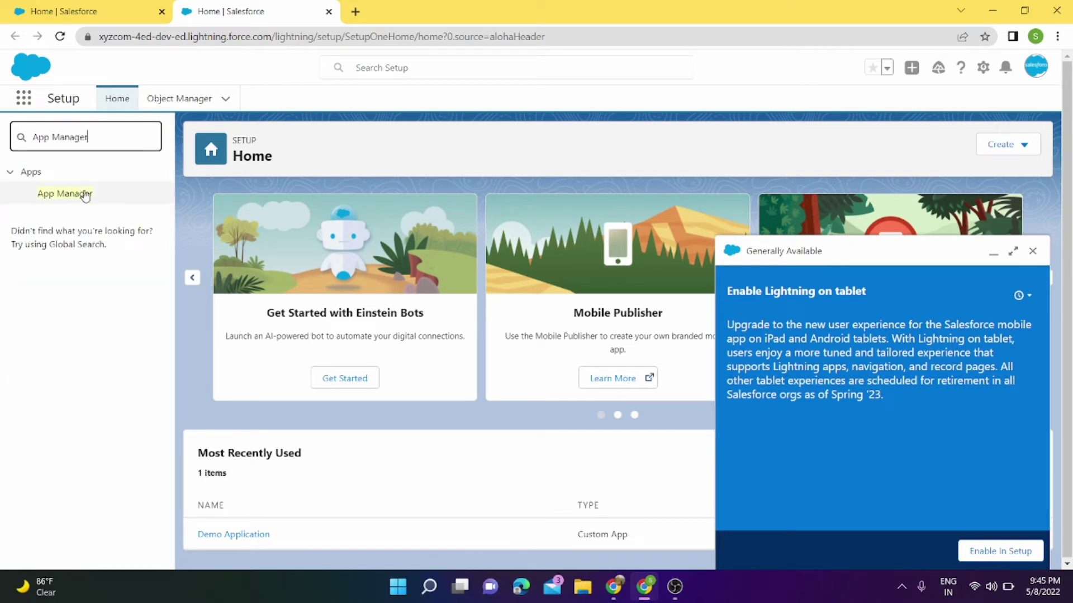
click(81, 193)
click(1032, 254)
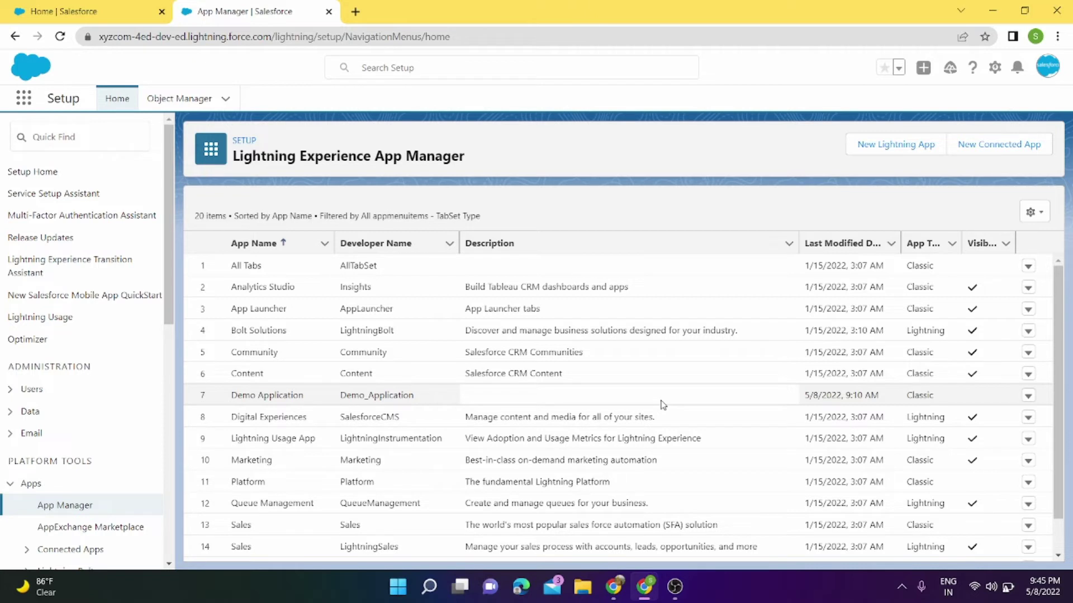
- Browse the App Launcher's full app list, then close it to return to App Manager
click(23, 99)
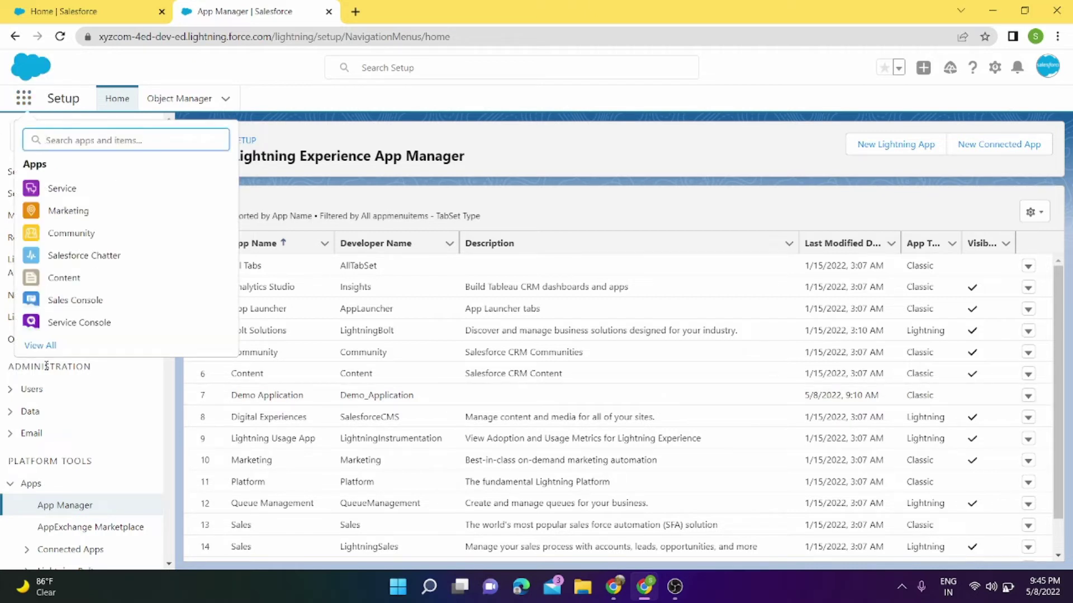
key(Escape)
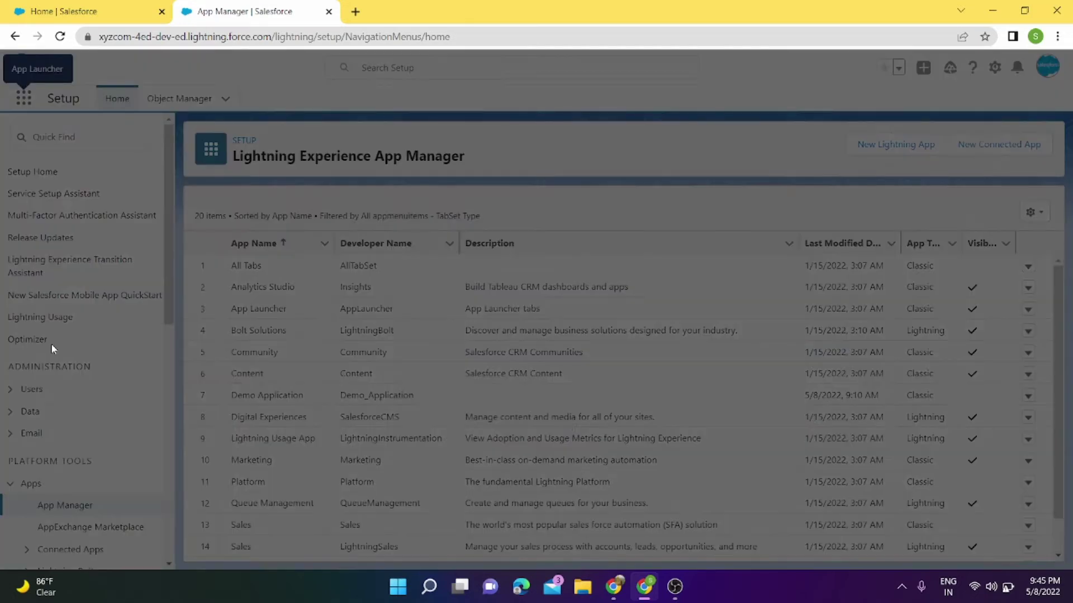
scroll(478, 404, down, 1)
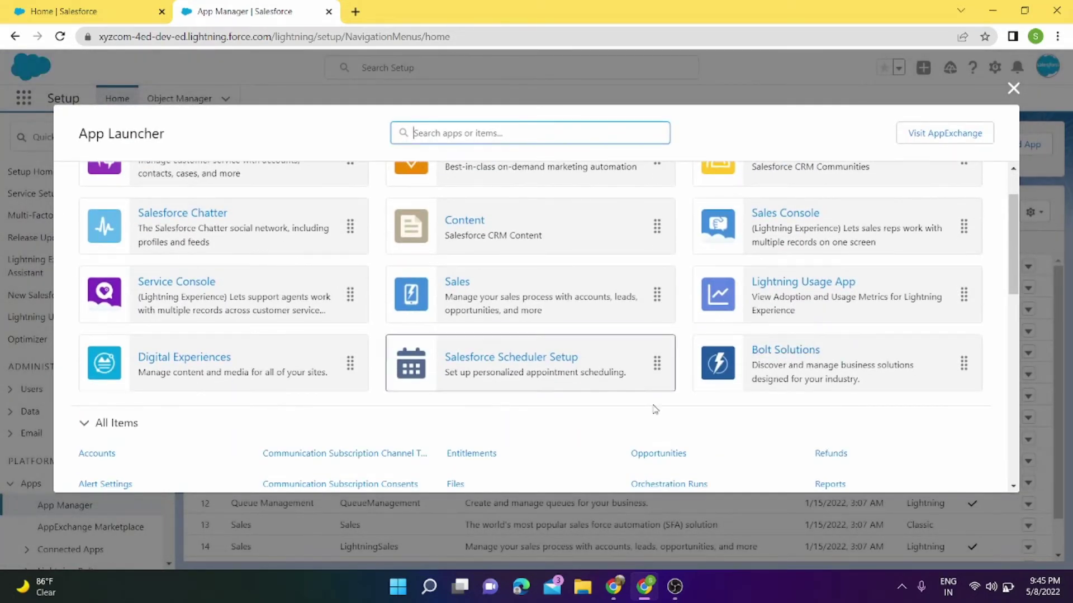
click(1013, 89)
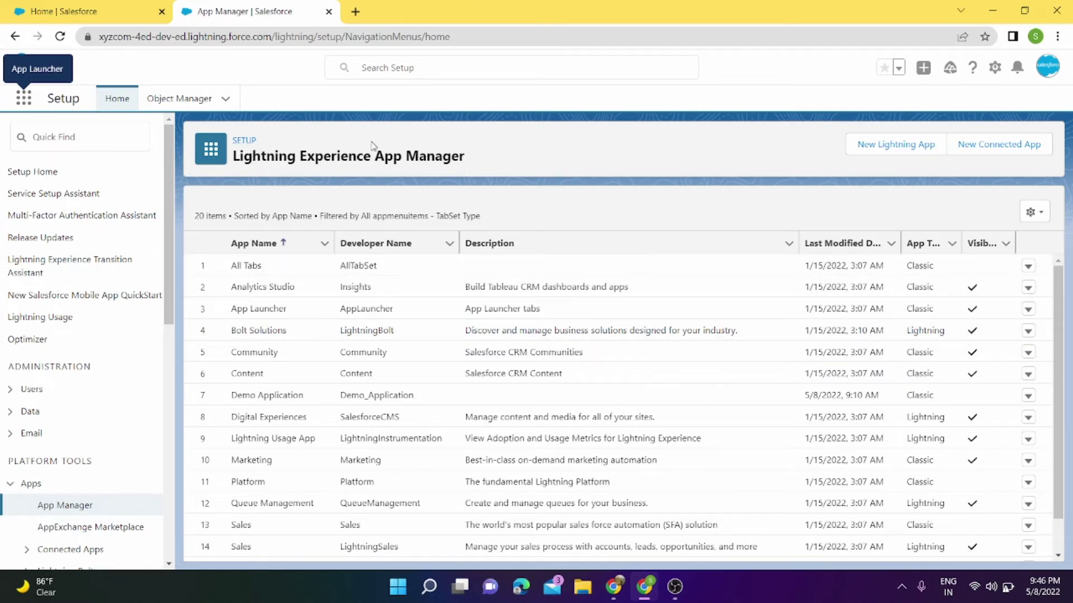
- From Demo Application's row actions, choose Upgrade and confirm the name Demo Application Lightning
scroll(554, 371, down, 2)
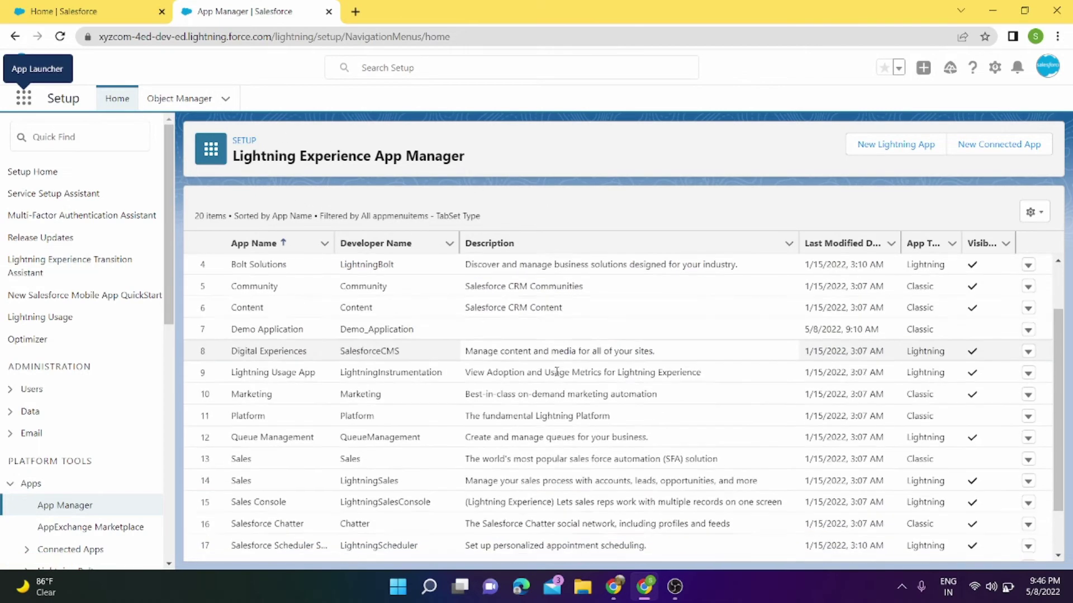
scroll(554, 372, up, 2)
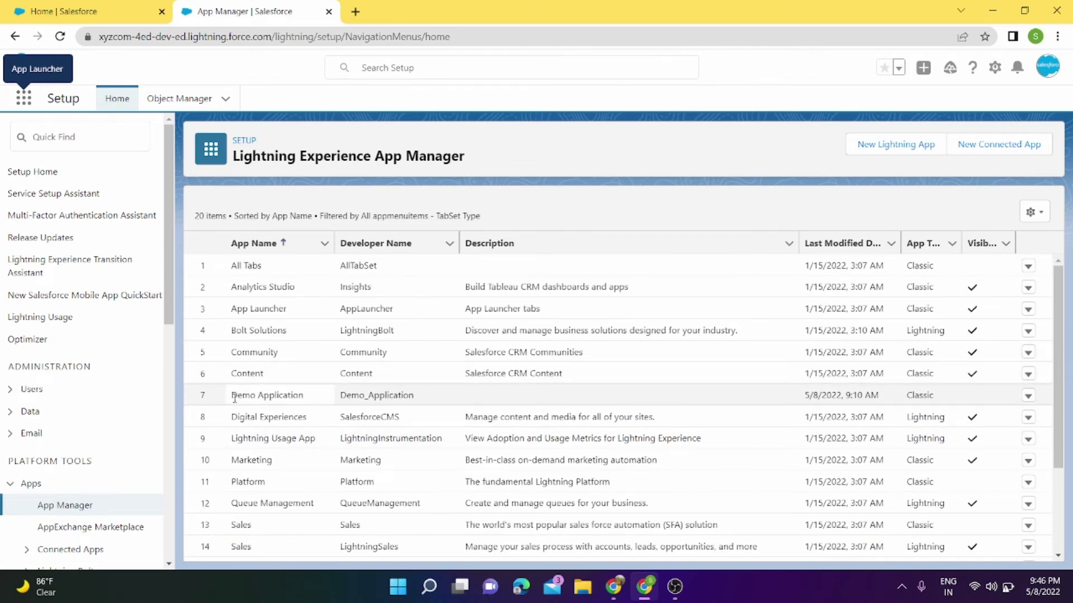
drag(232, 395, 919, 395)
double_click(919, 395)
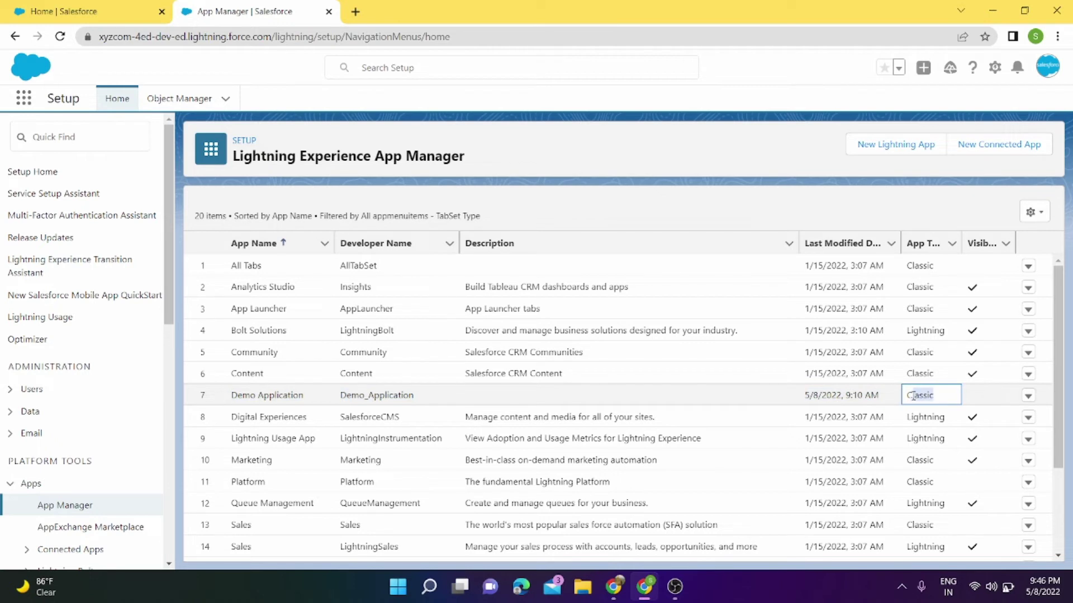
click(1029, 397)
click(1028, 396)
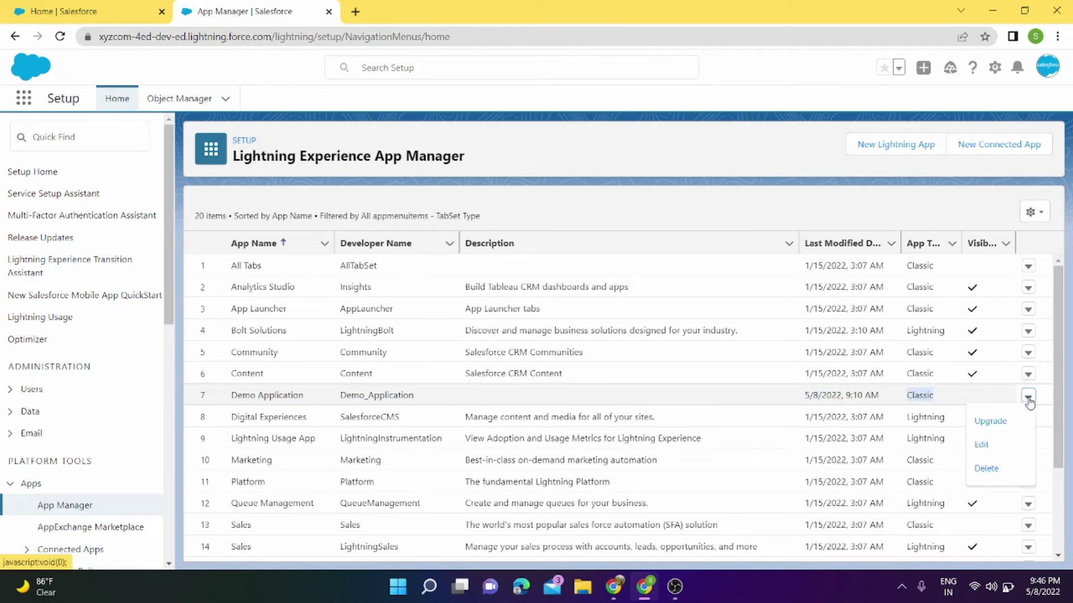
click(996, 424)
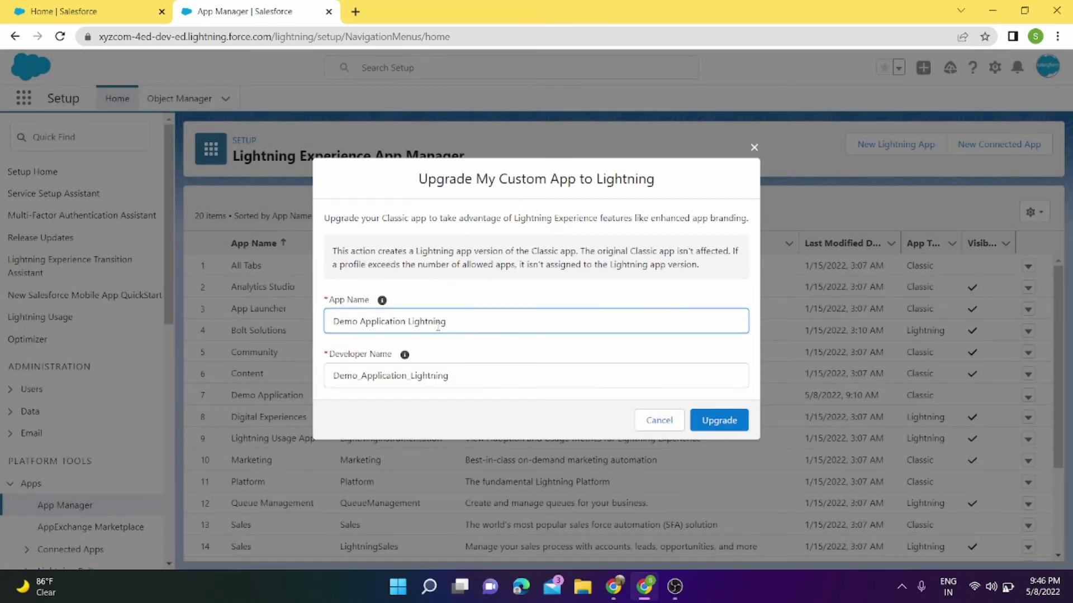
click(721, 423)
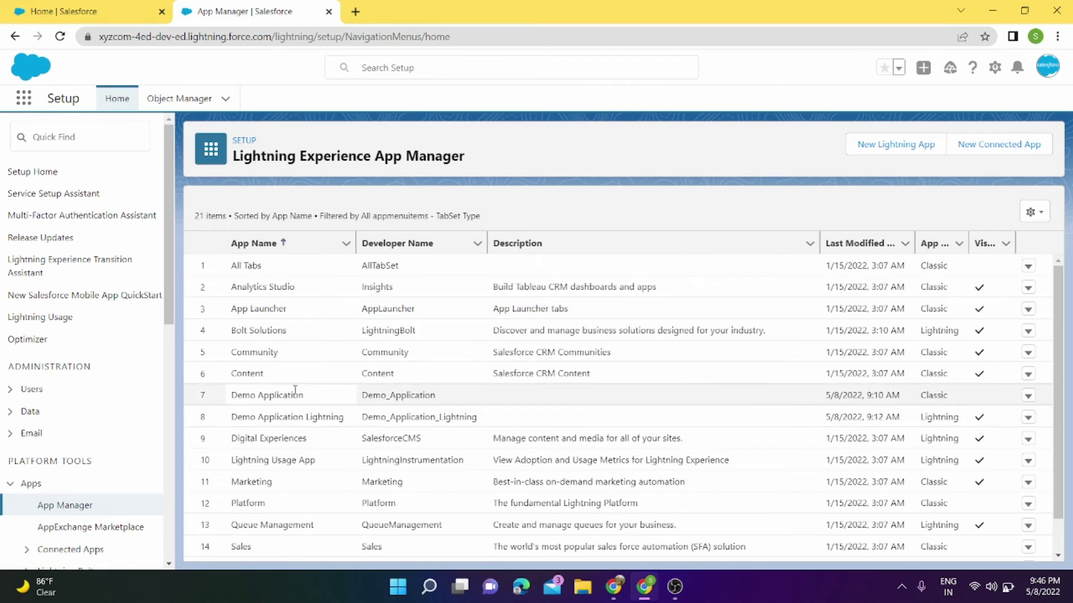
- Highlight the original Demo Application, the new Demo Application Lightning entry, and its Lightning type
drag(307, 398, 228, 399)
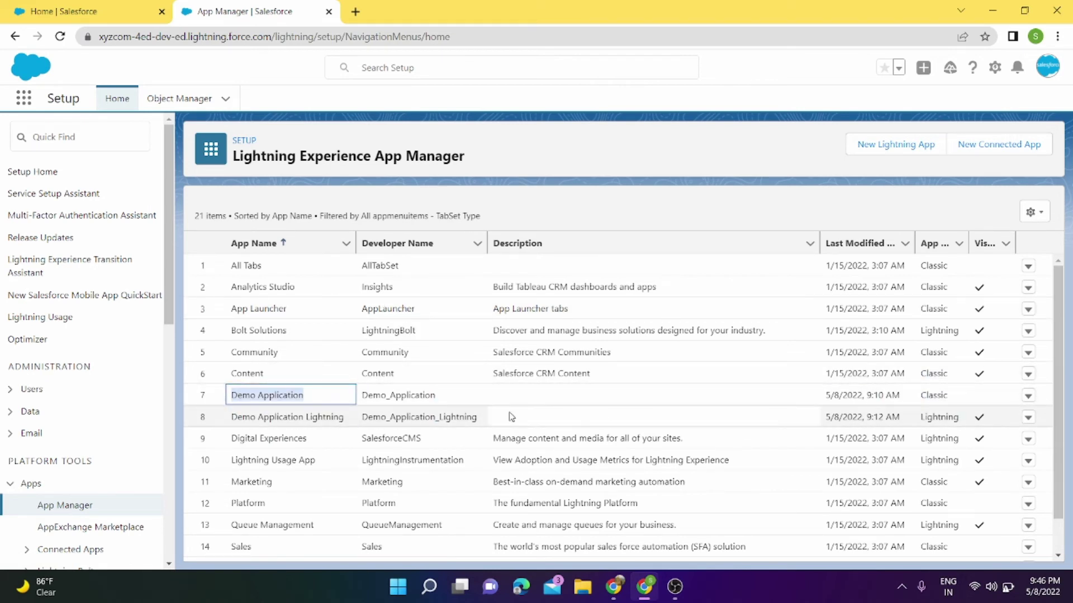
drag(347, 417, 221, 417)
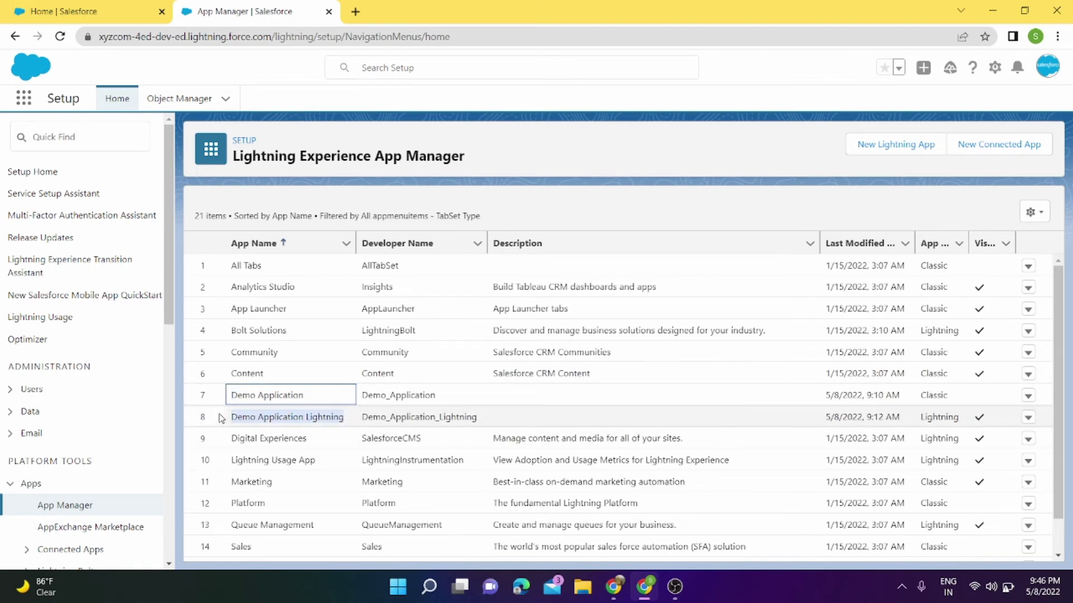
drag(912, 414, 919, 430)
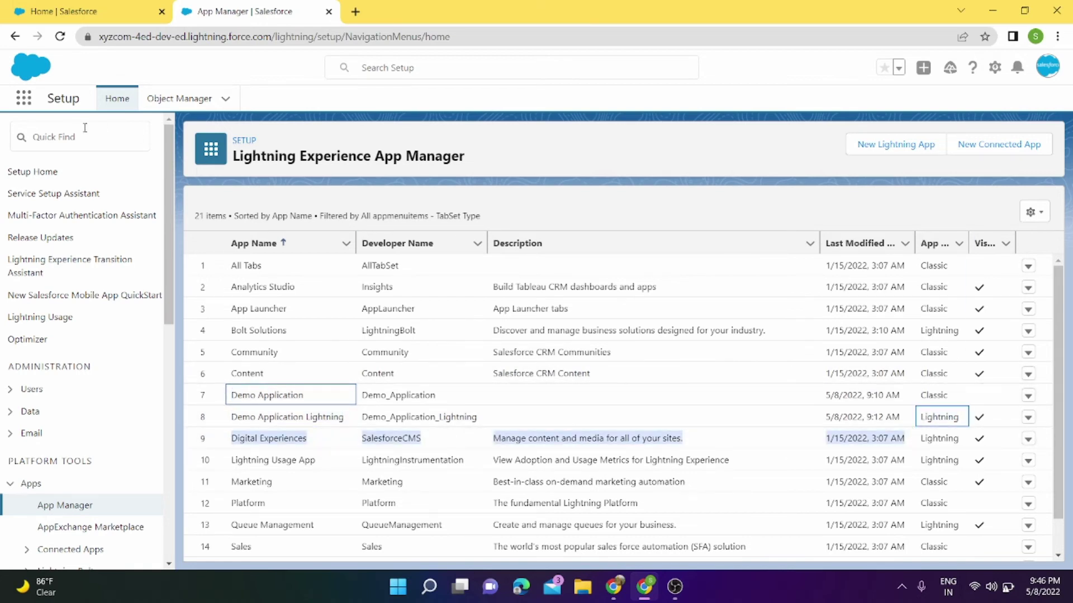
- Launch Demo Application Lightning from the App Launcher's View All list
click(23, 99)
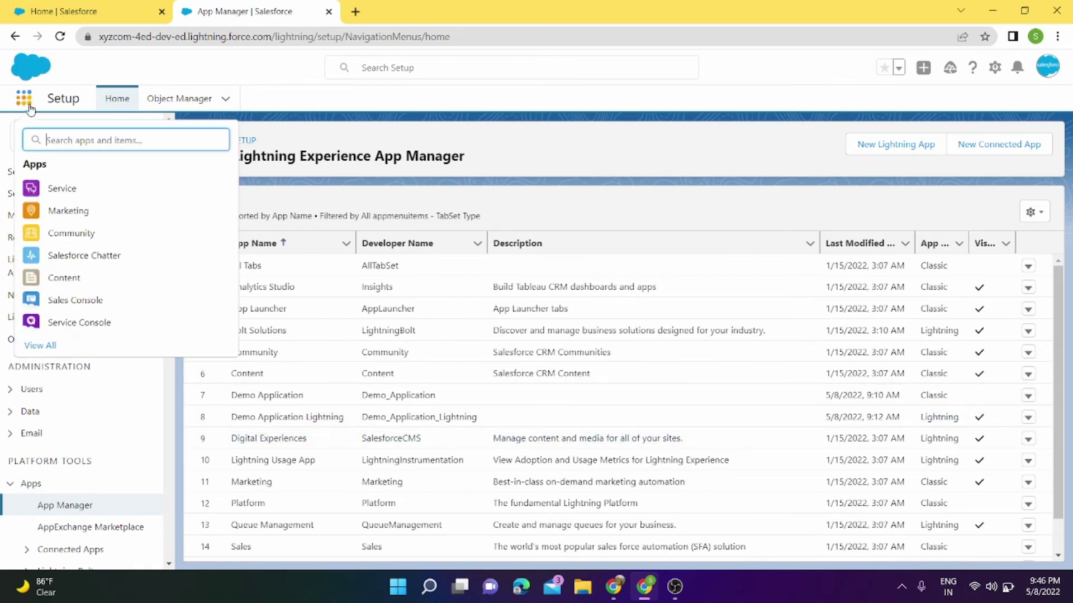
click(49, 343)
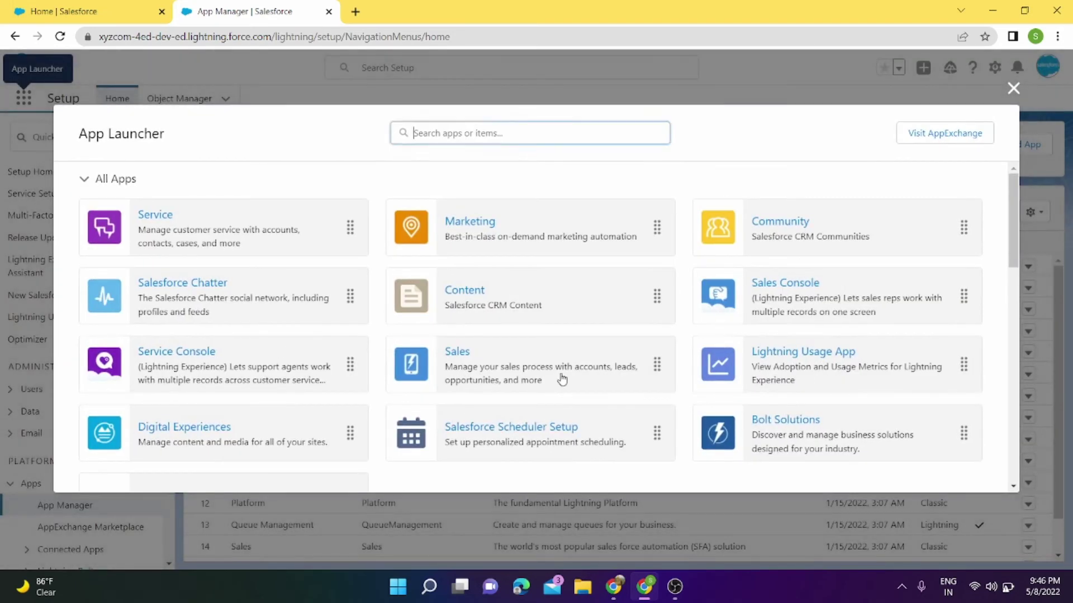
scroll(564, 378, down, 3)
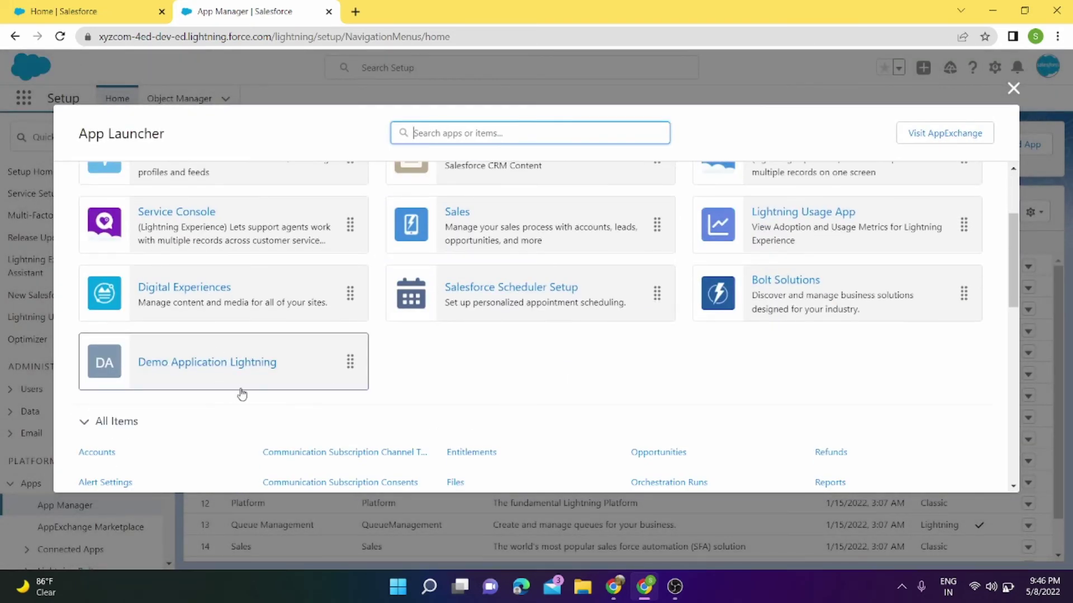
click(230, 368)
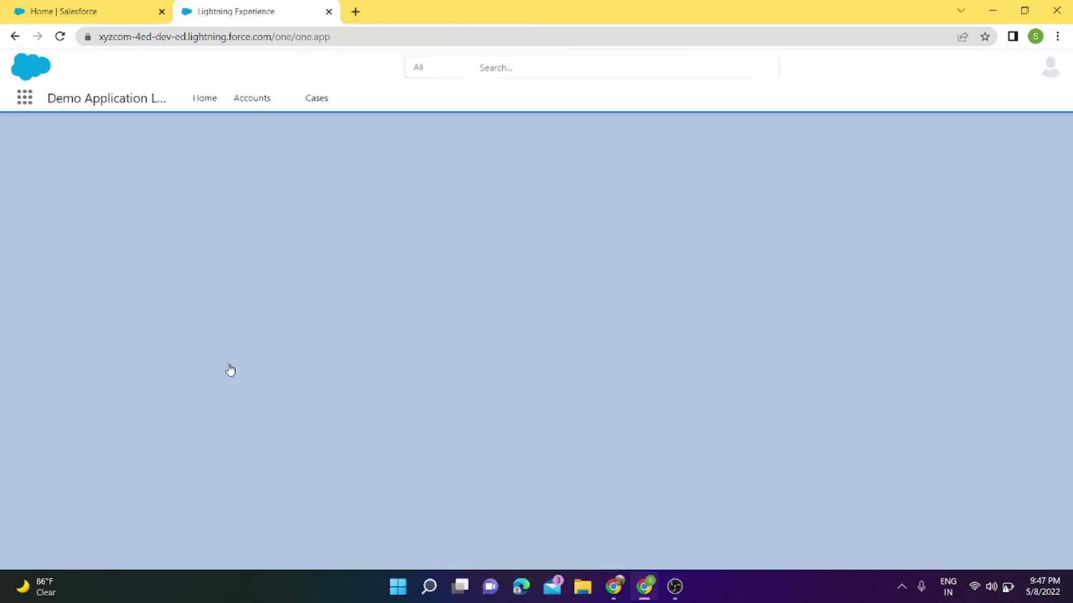
- From the app's Home page, add Assets from All nav items as one new item and save
click(214, 101)
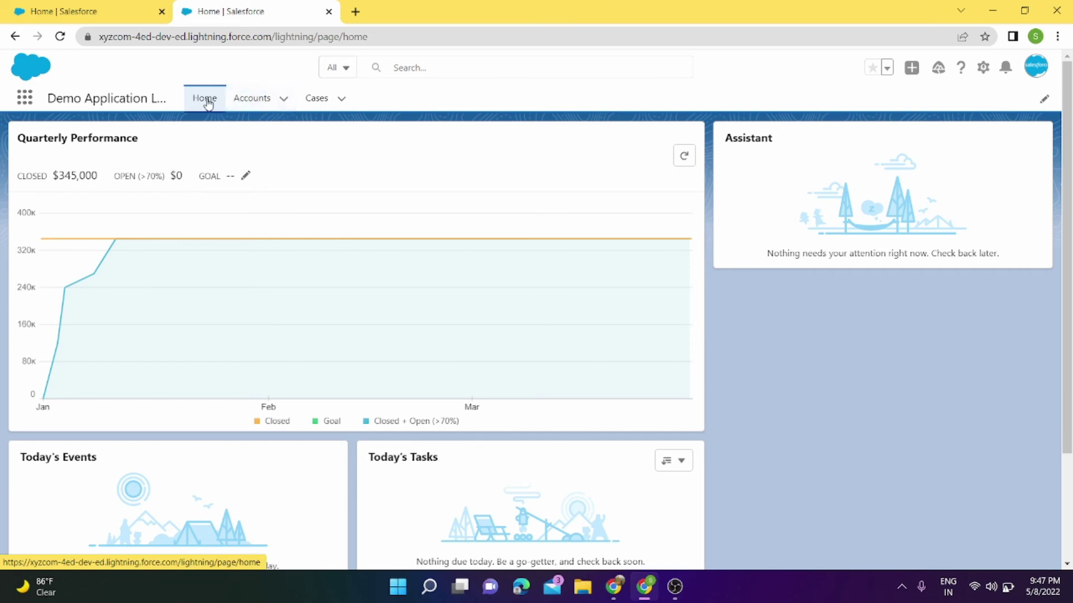
click(1044, 101)
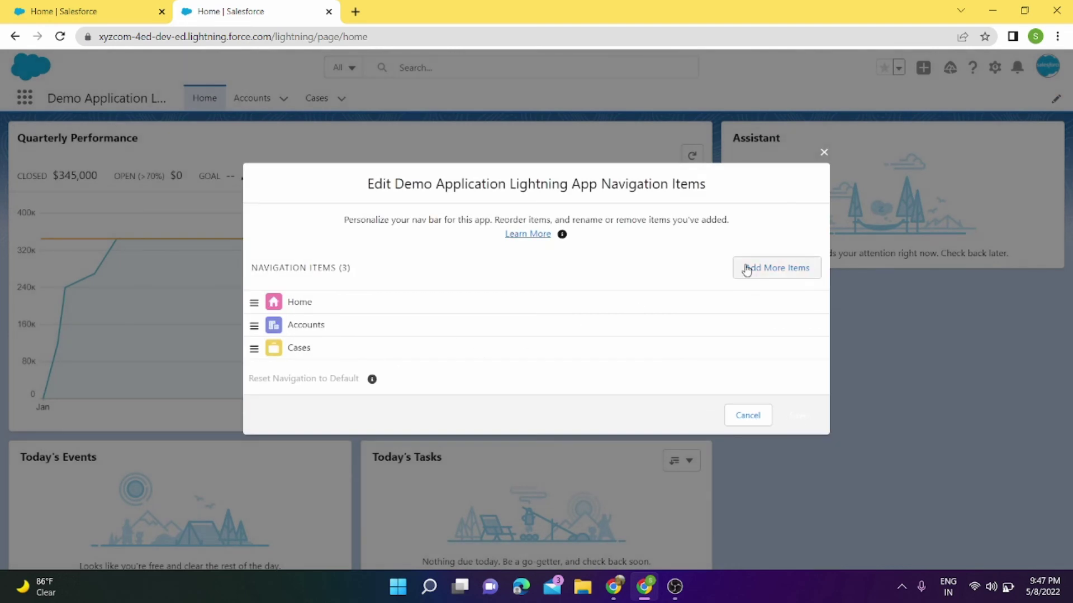
click(746, 267)
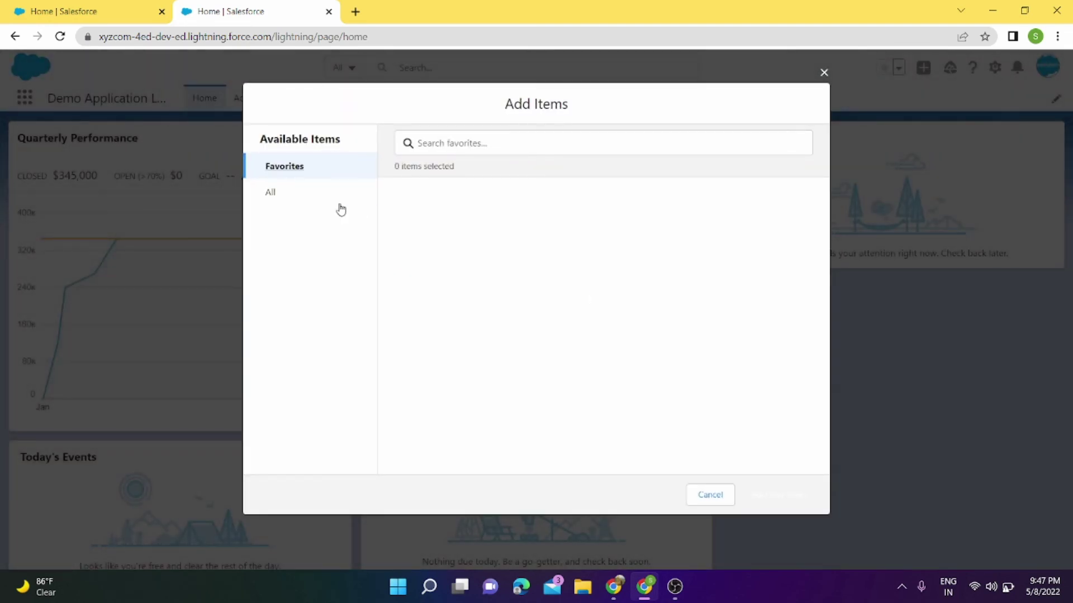
click(338, 204)
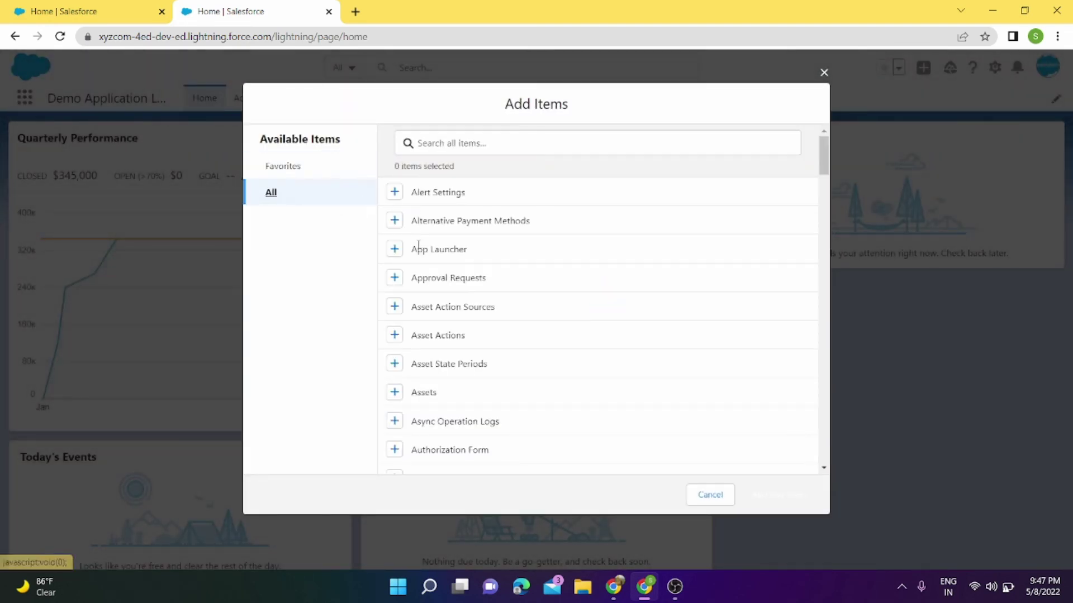
click(395, 392)
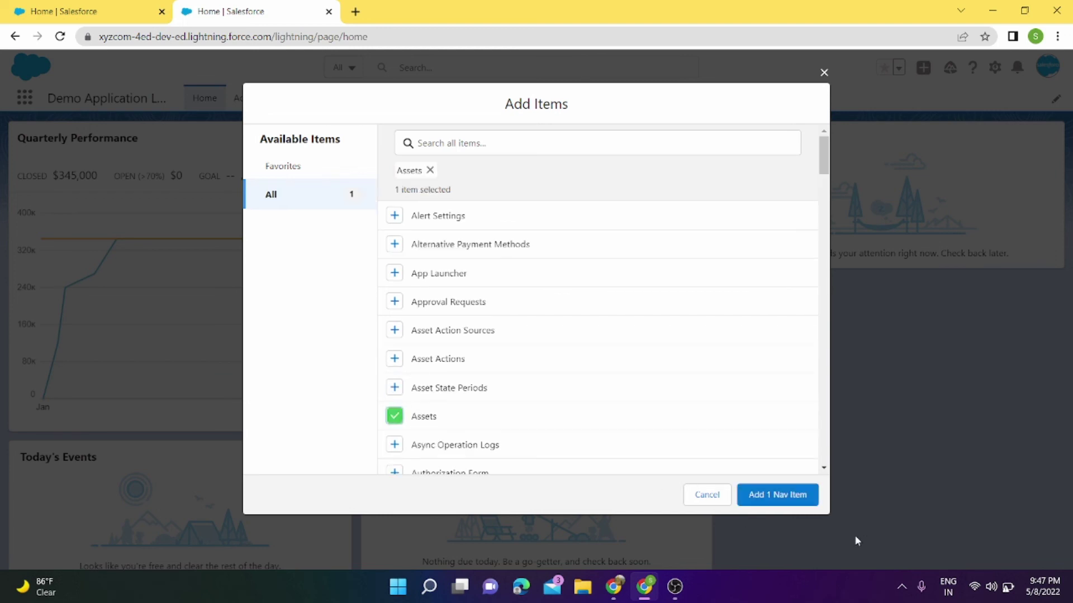
click(798, 504)
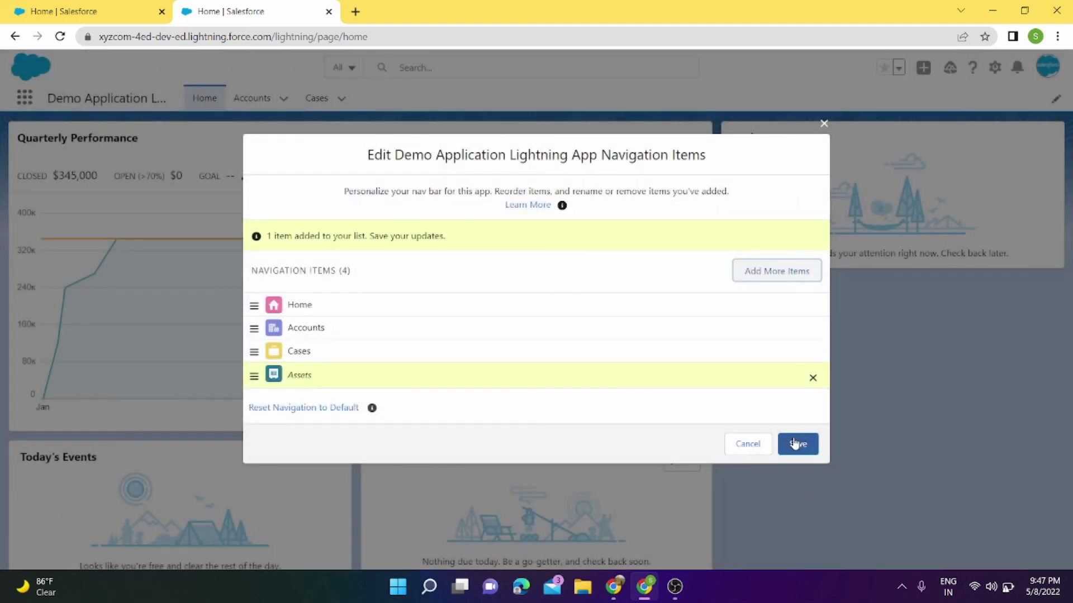
click(795, 443)
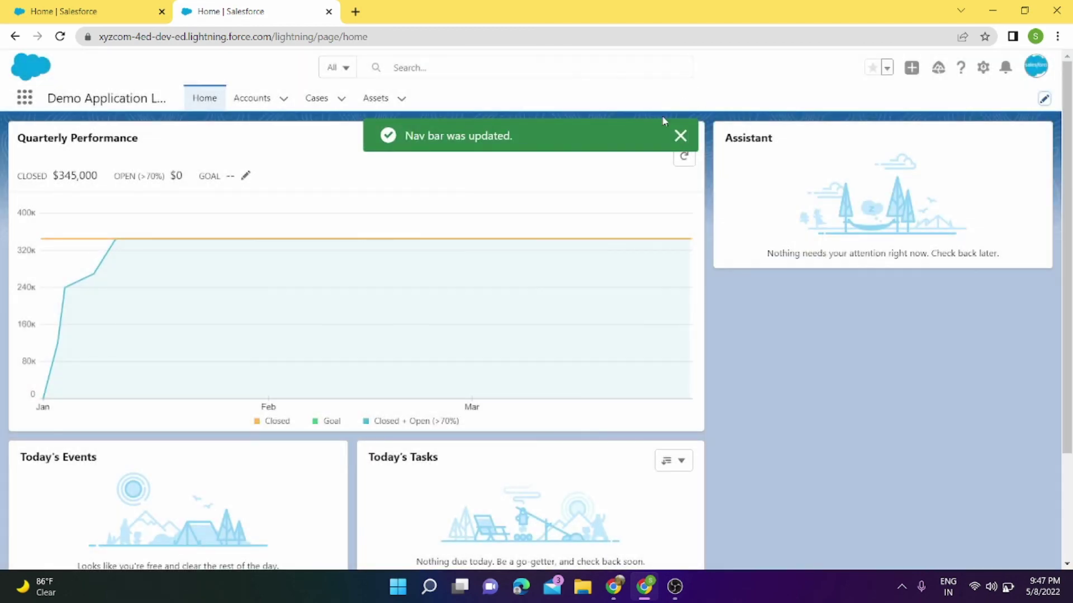
click(680, 136)
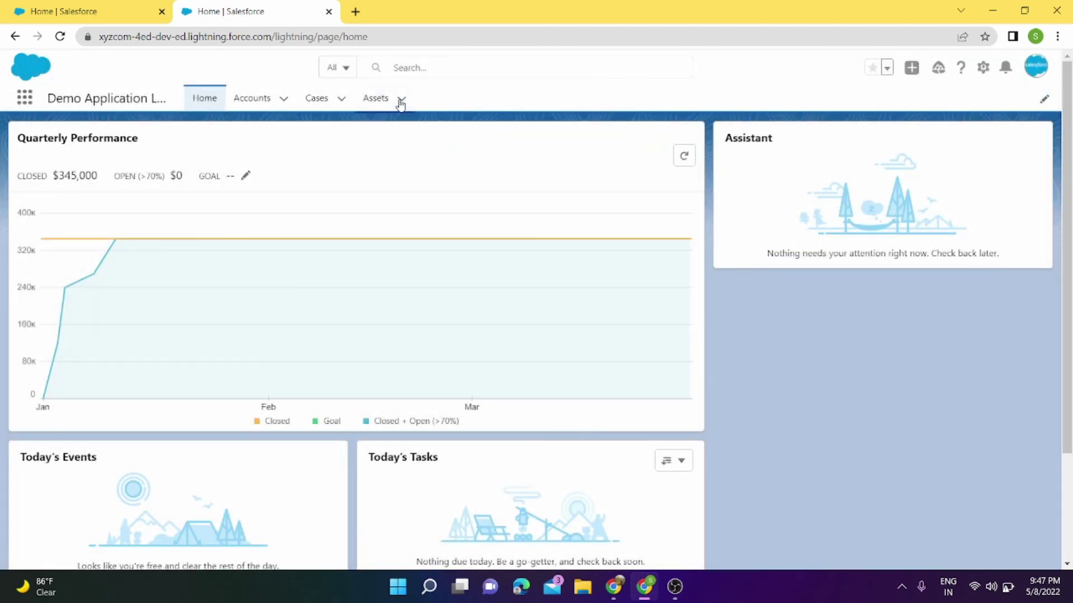